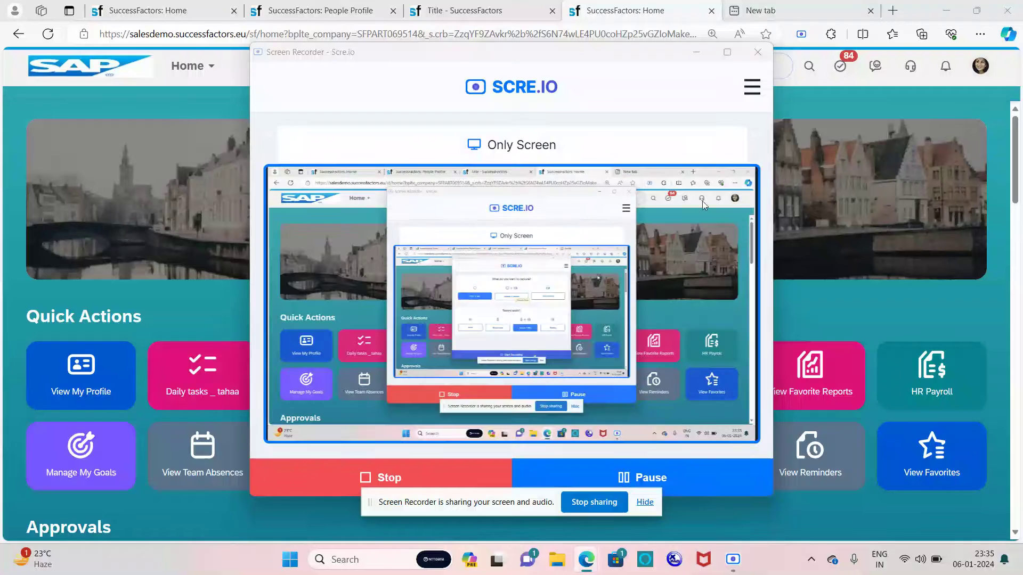
Step: Minimize the recorder and hide the screen-sharing bar to reveal the SuccessFactors window
click(696, 52)
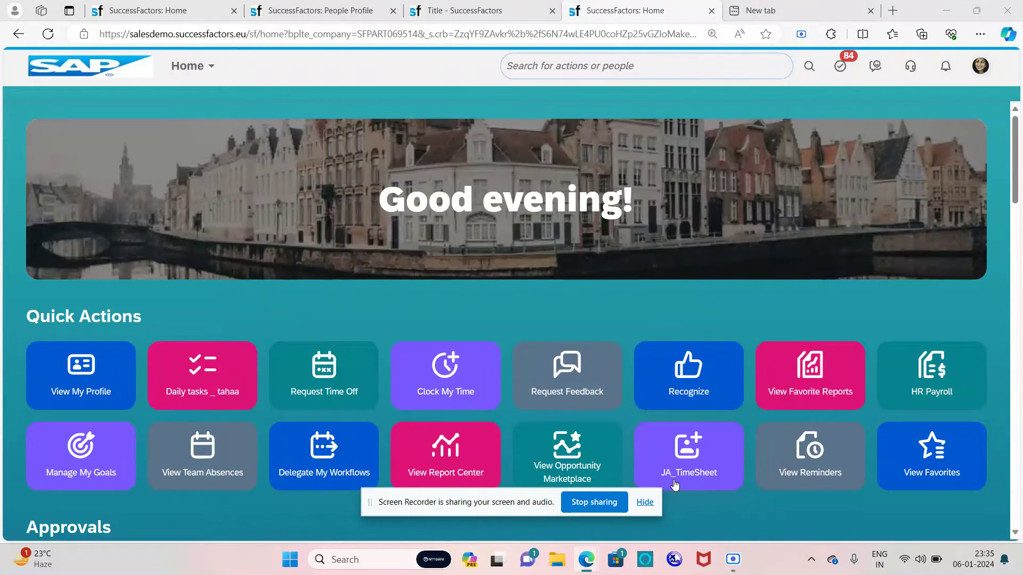
click(645, 503)
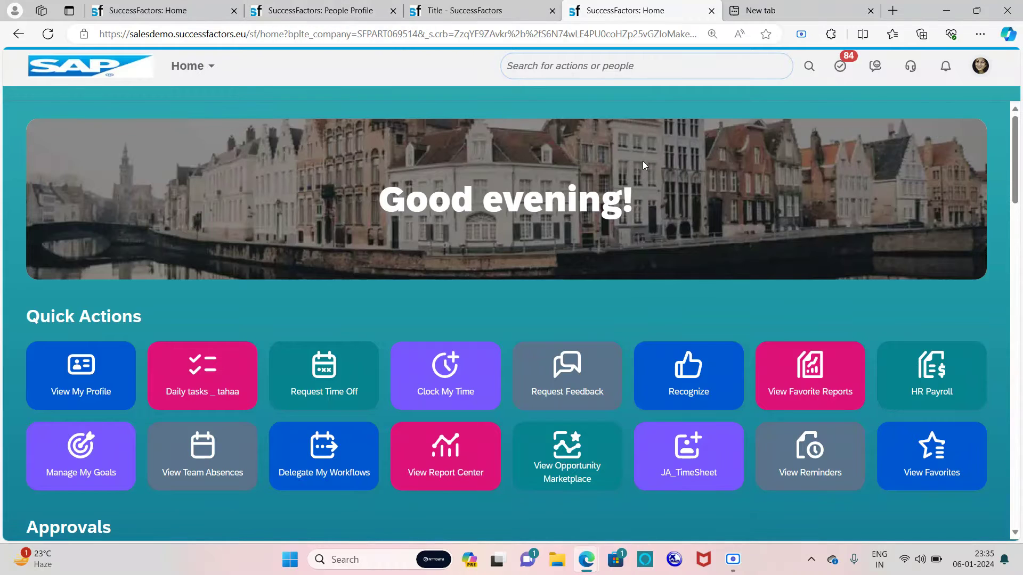
Step: On the People Profile, start a termination with reason Resignation - No Growth (TERTVTERM)
click(325, 10)
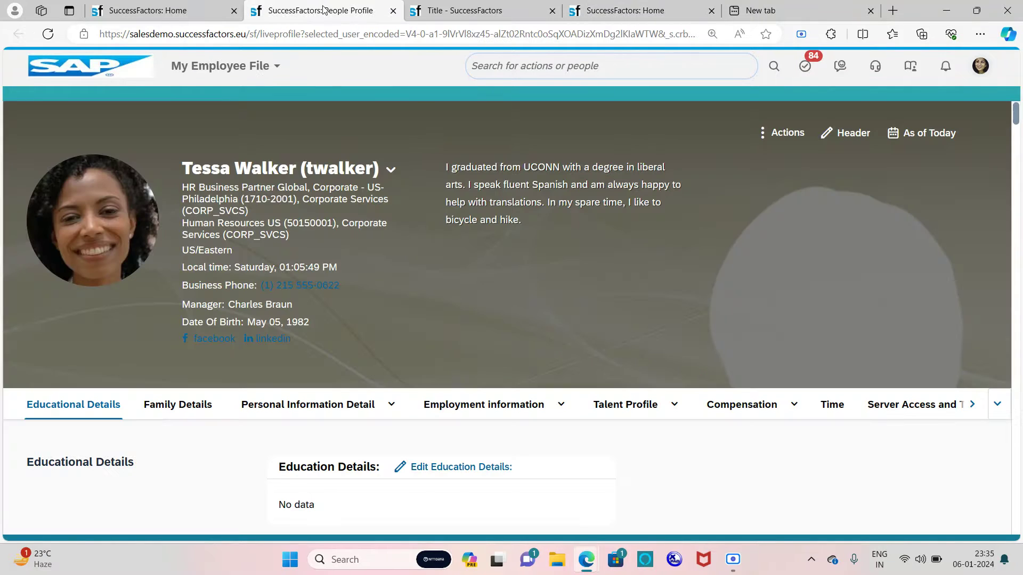
click(781, 132)
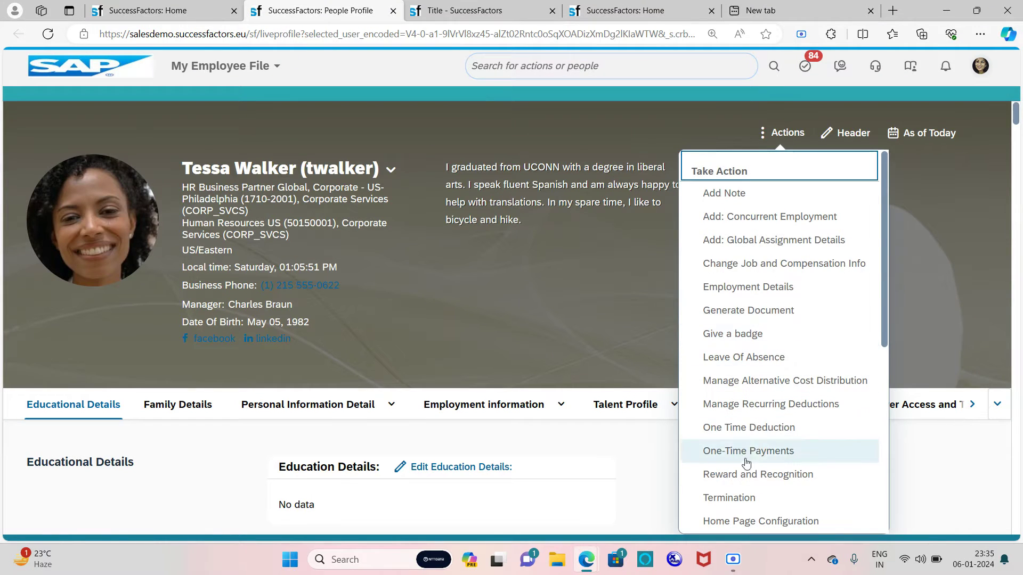
click(751, 498)
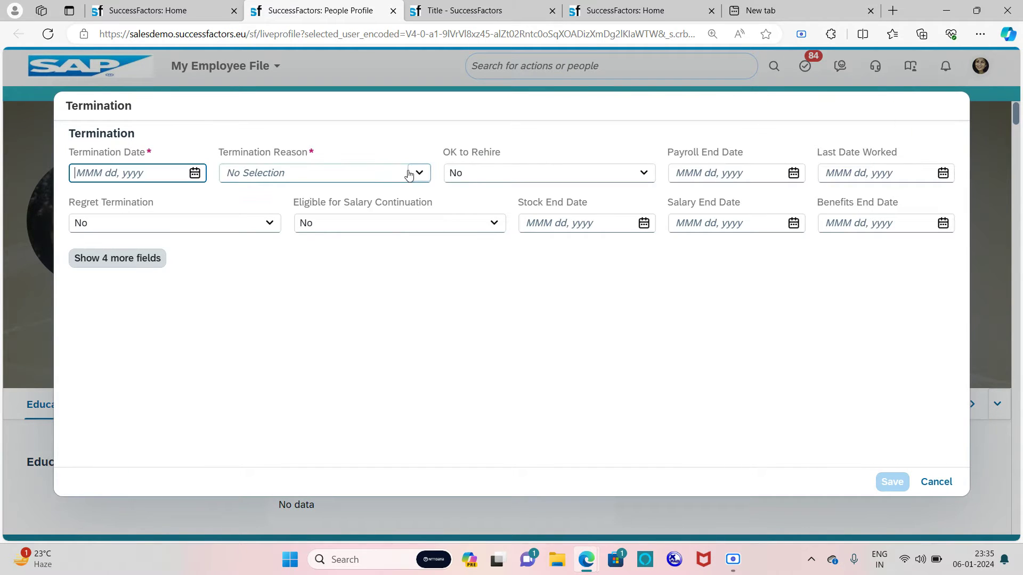
click(418, 173)
scroll(363, 269, down, 1)
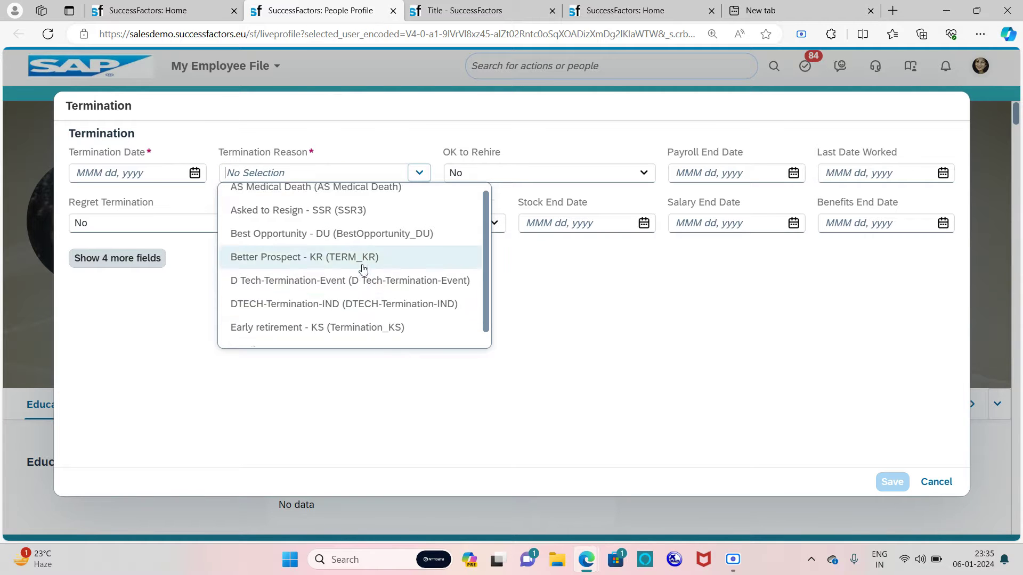
scroll(363, 269, down, 1)
scroll(362, 270, down, 5)
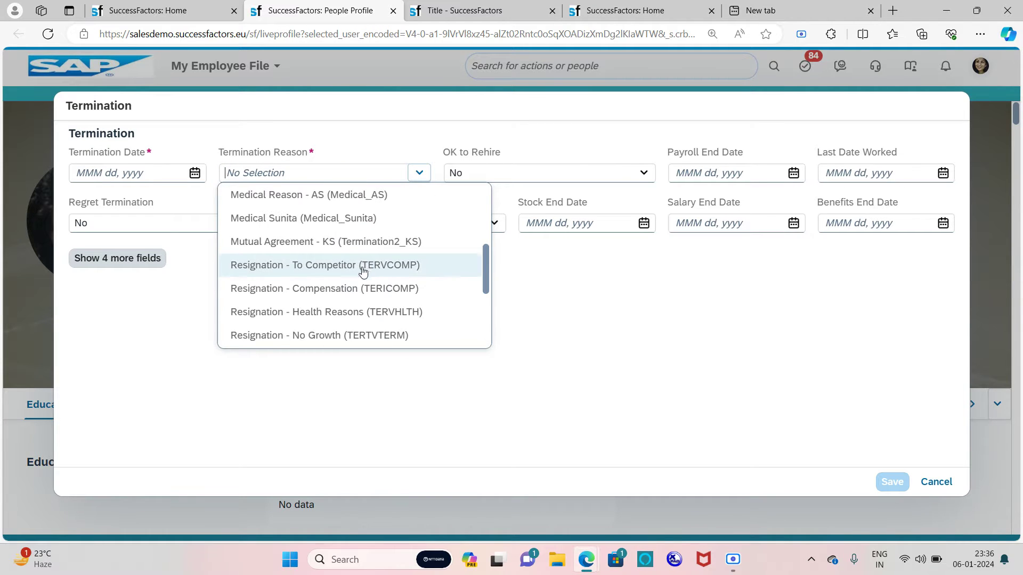
click(345, 336)
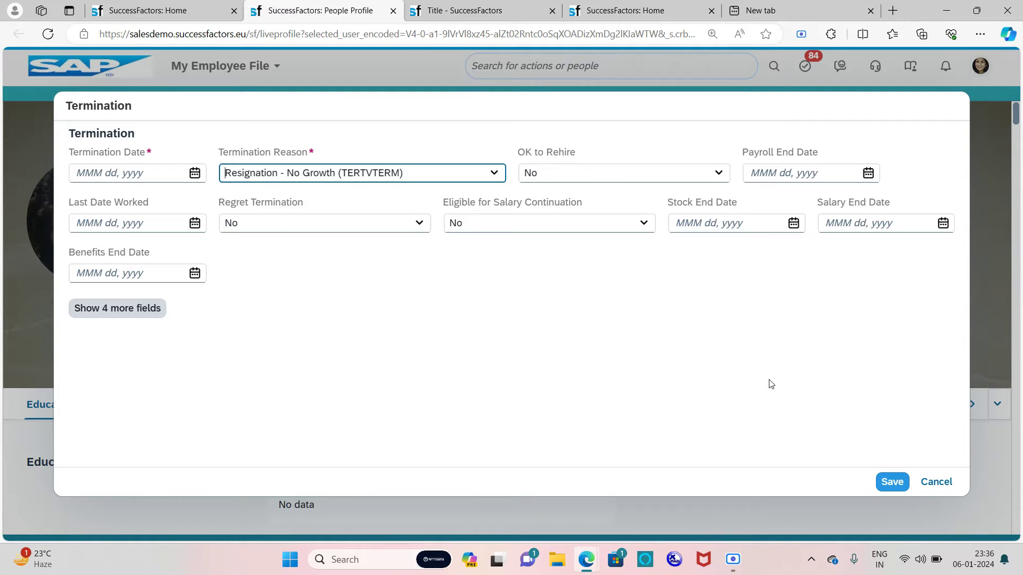
Step: Cancel the termination without saving and go to the termination wf workflow page
click(935, 482)
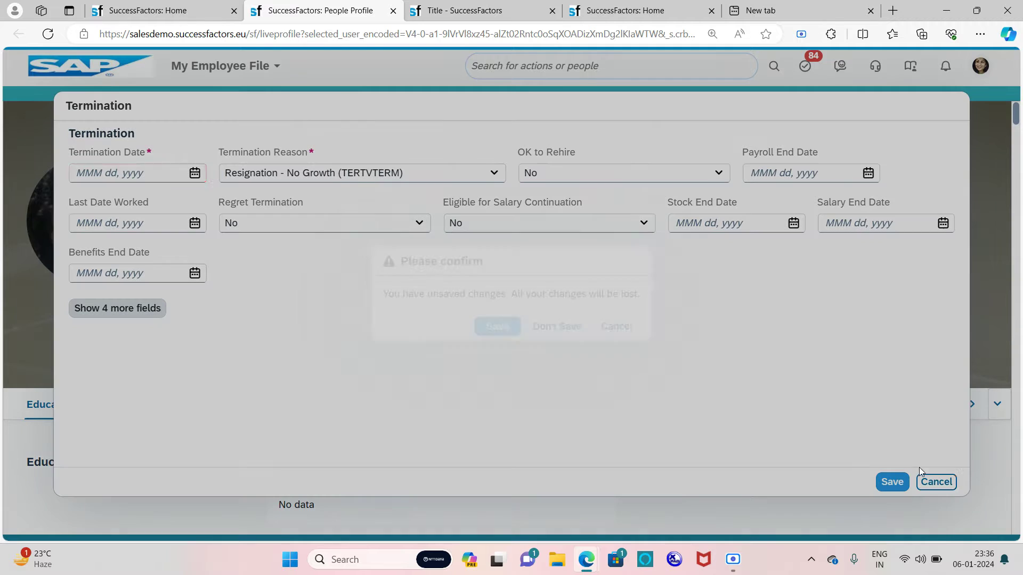
click(557, 326)
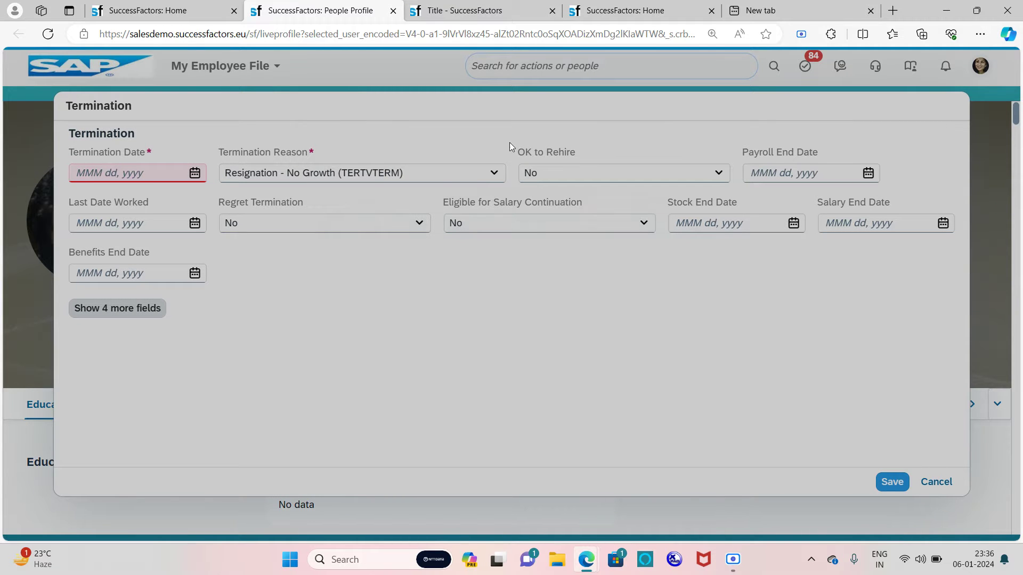
click(495, 5)
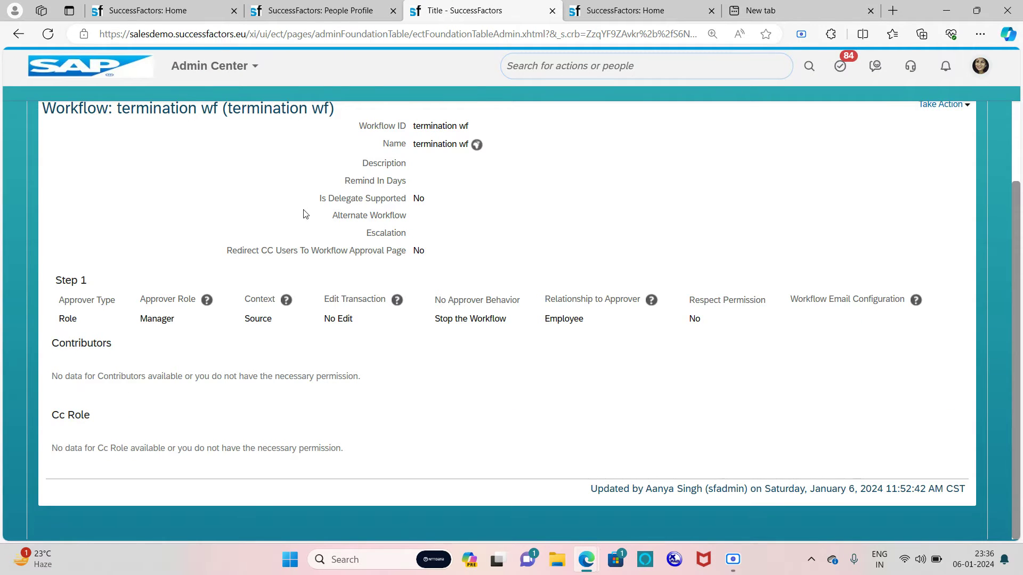
Step: Scroll to the top of termination wf to review its Step 1 Manager approval
scroll(302, 213, up, 2)
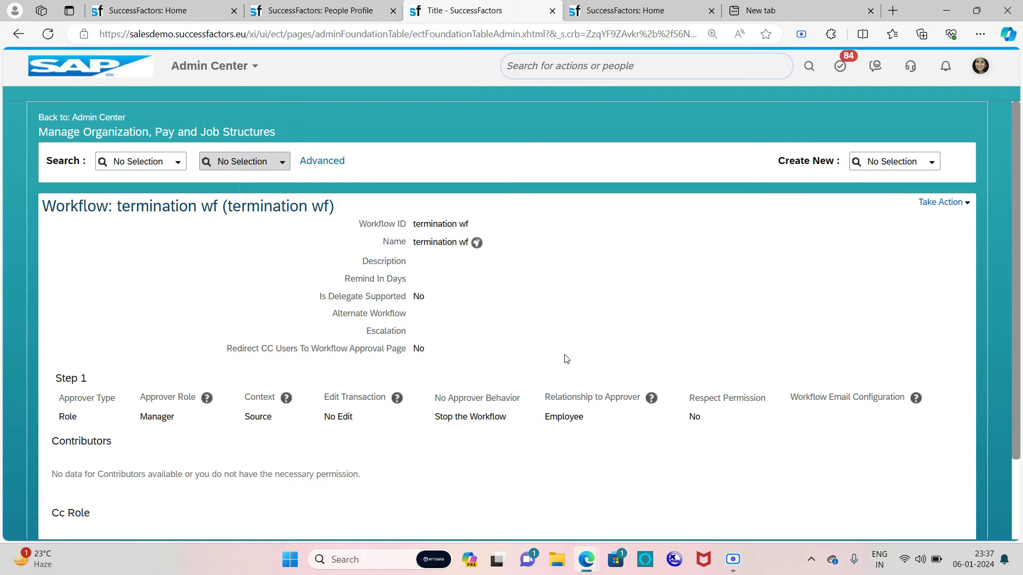
Step: From Home, search 'configure business rule', start a new rule, and expand the Basic category
click(628, 16)
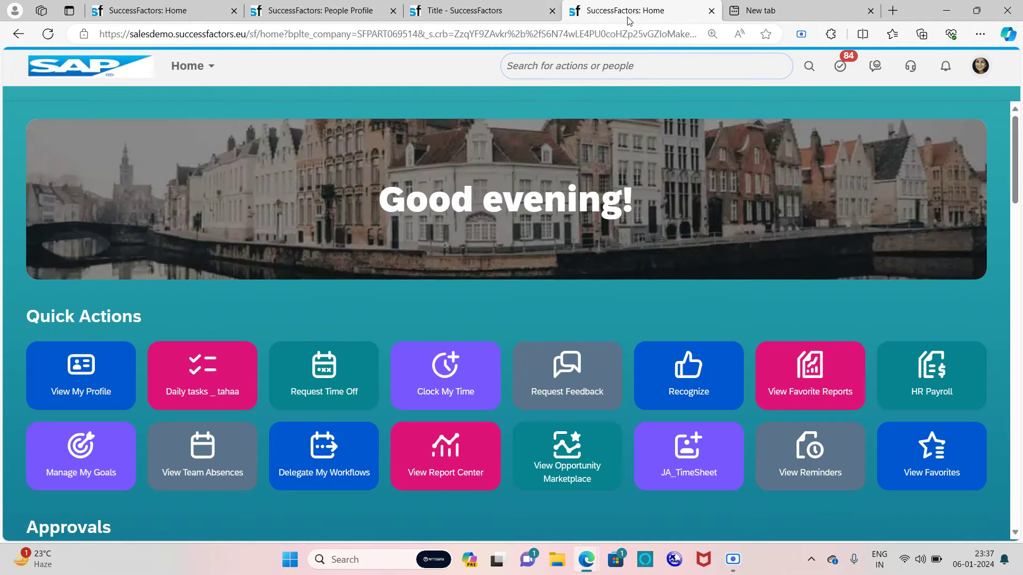
click(654, 64)
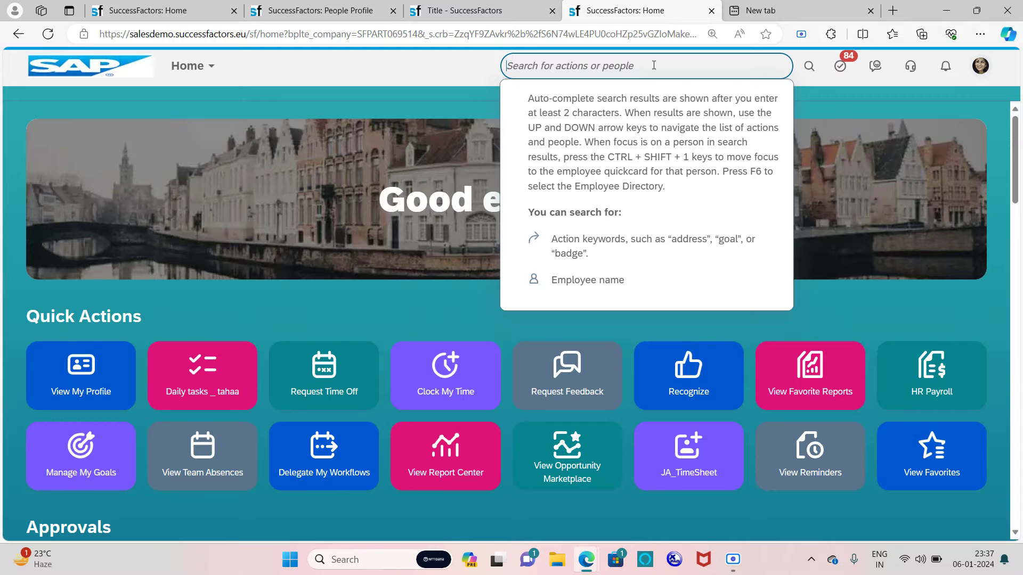
text(confi)
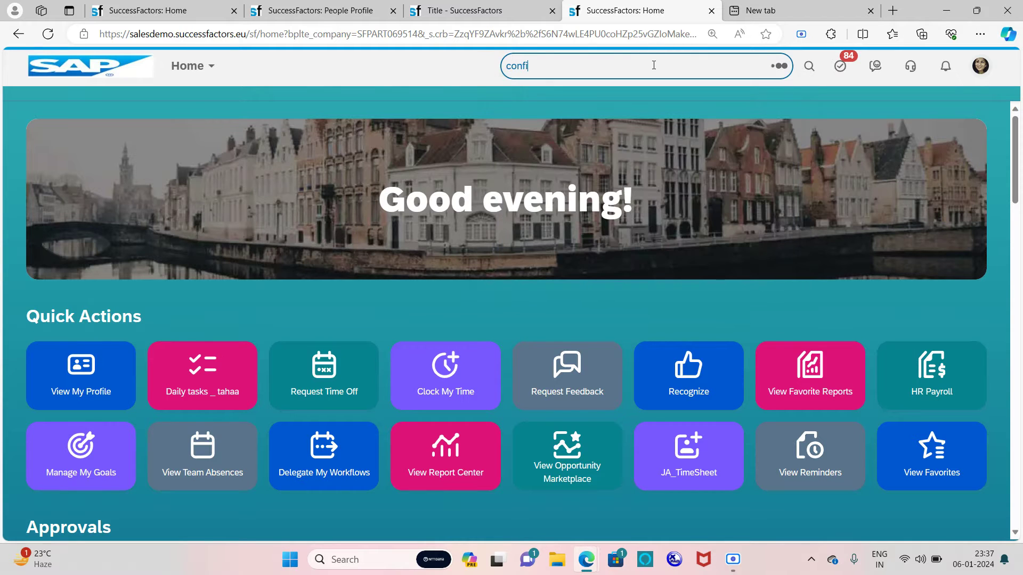
text(gure business rule)
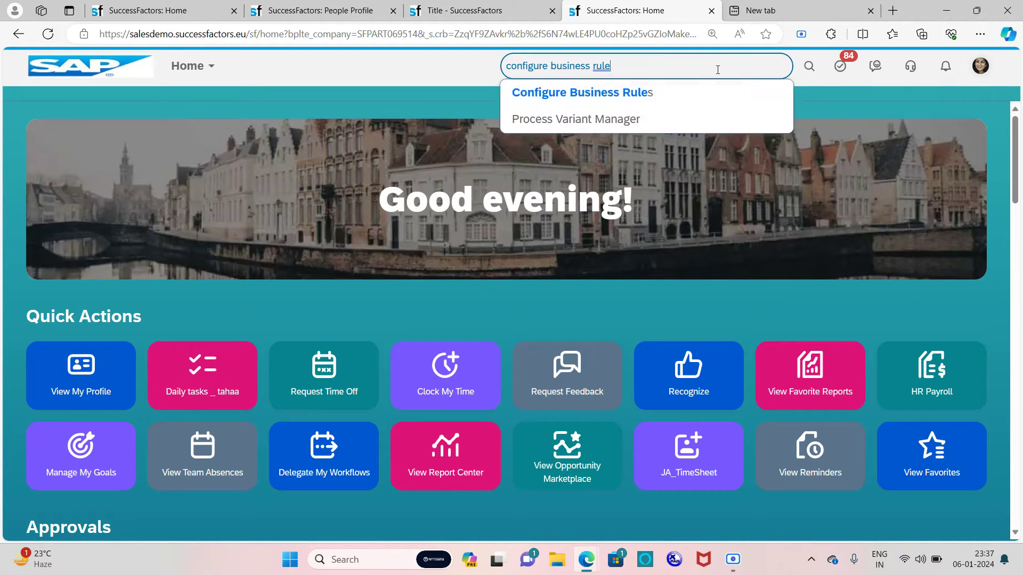
click(627, 105)
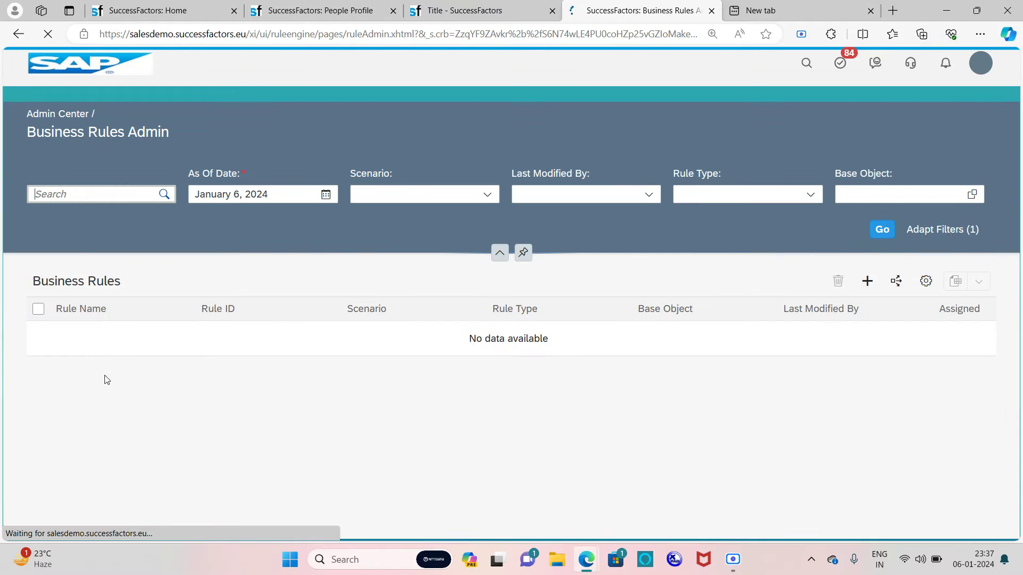
click(867, 339)
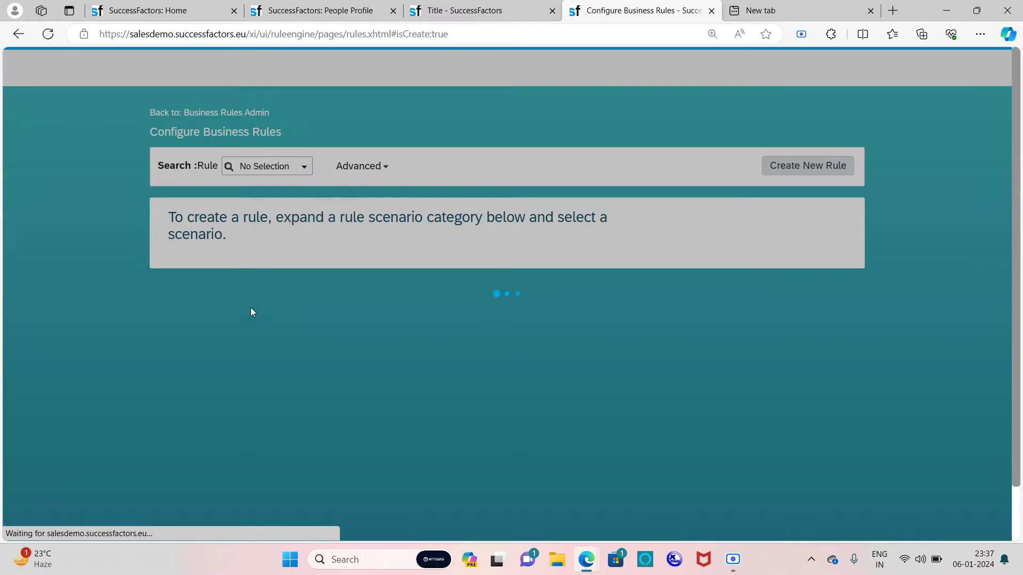
scroll(224, 349, down, 5)
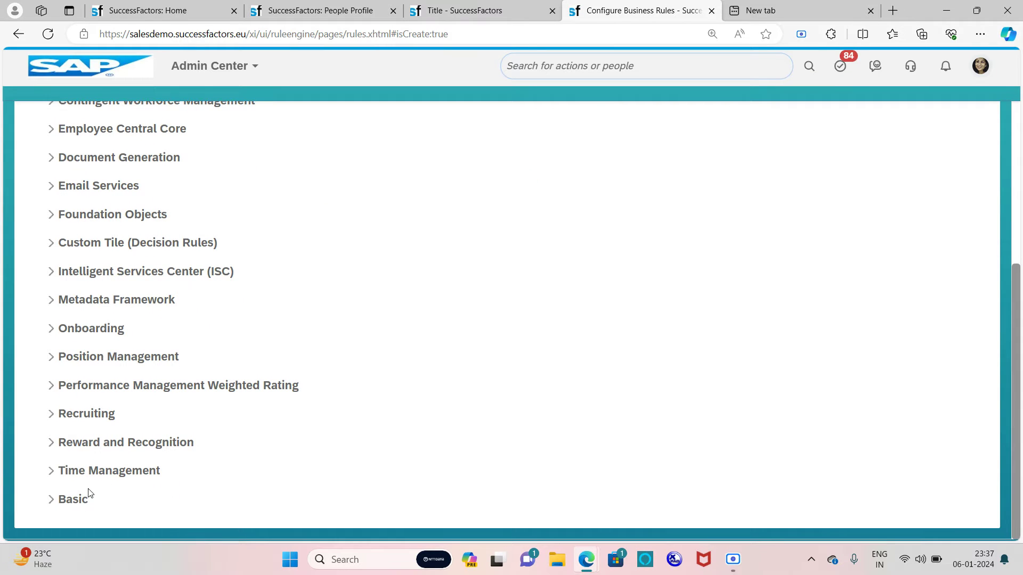
click(52, 501)
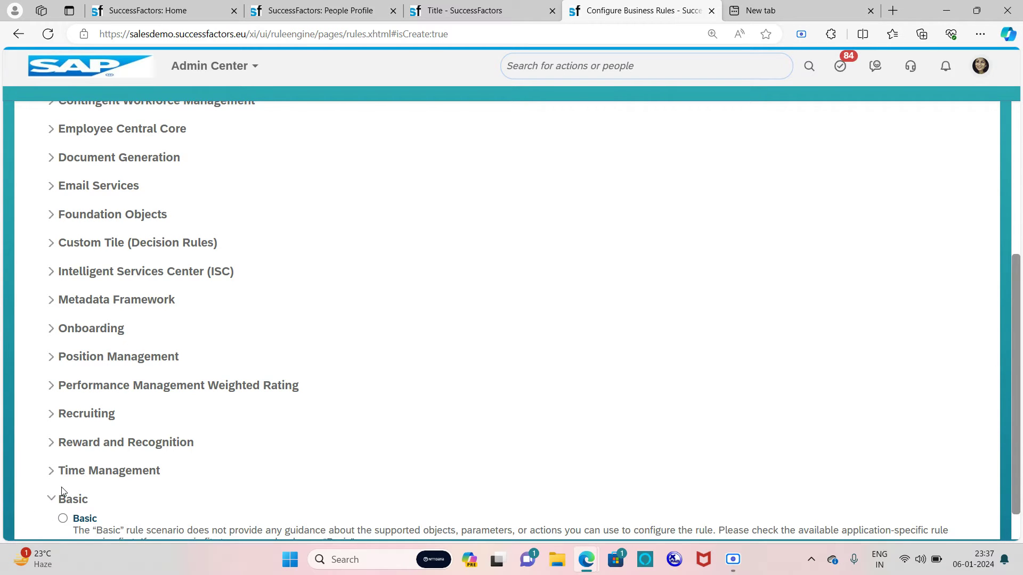
Step: Create Basic rule 'termination br' on Job Information Model (recommended) and continue
click(84, 517)
click(634, 389)
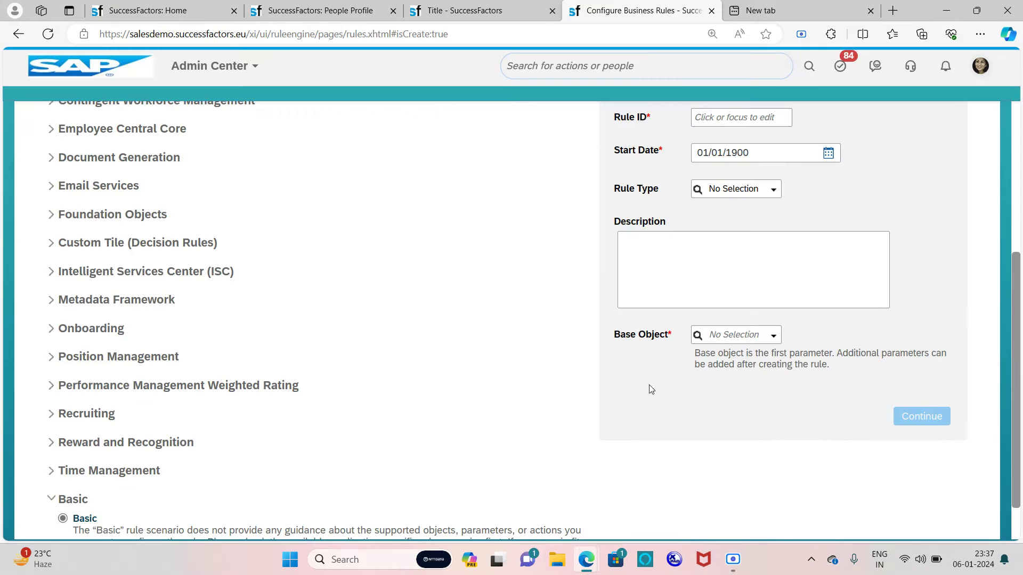
scroll(671, 347, up, 3)
click(725, 282)
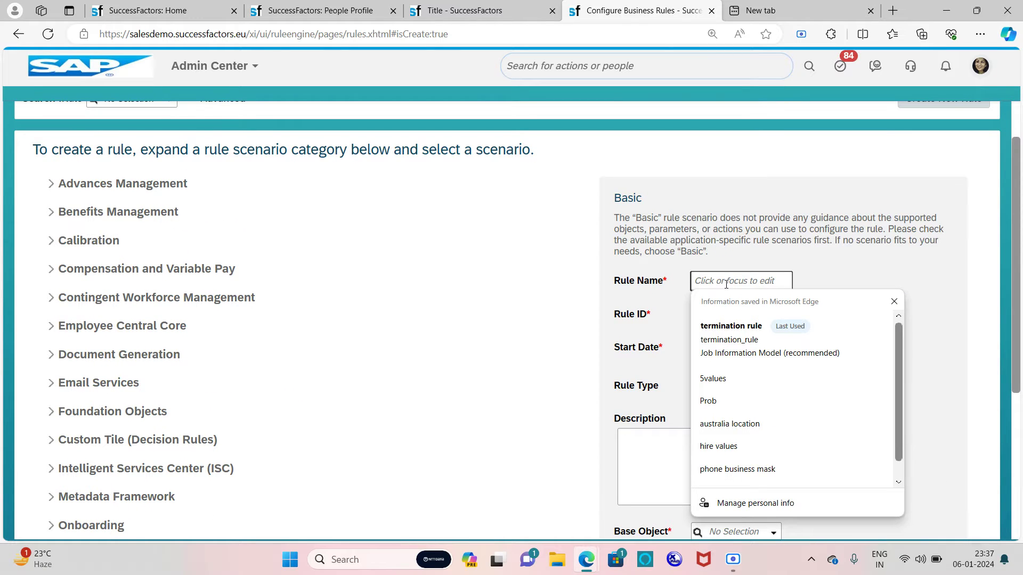
text(termina)
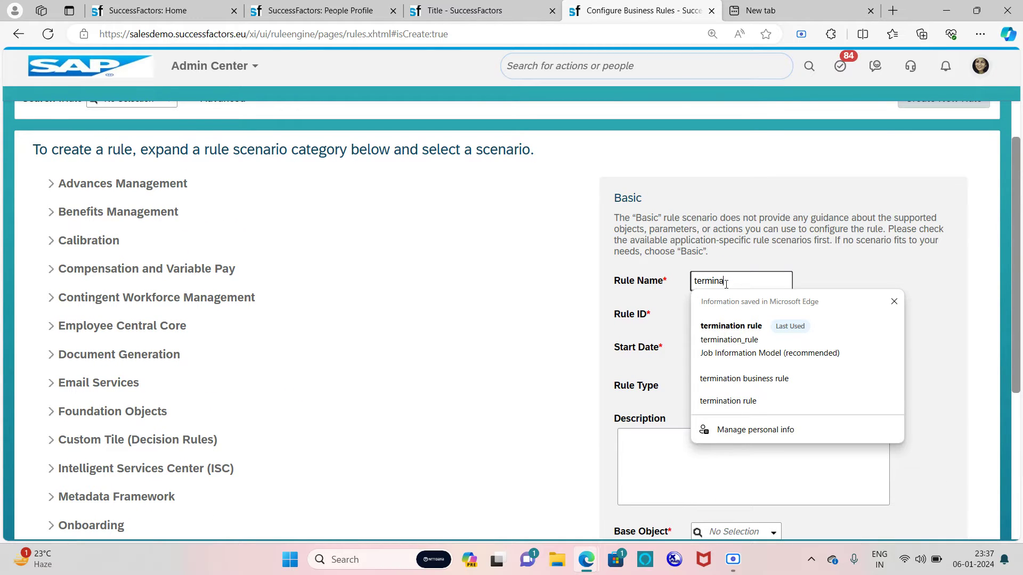
text(tion br)
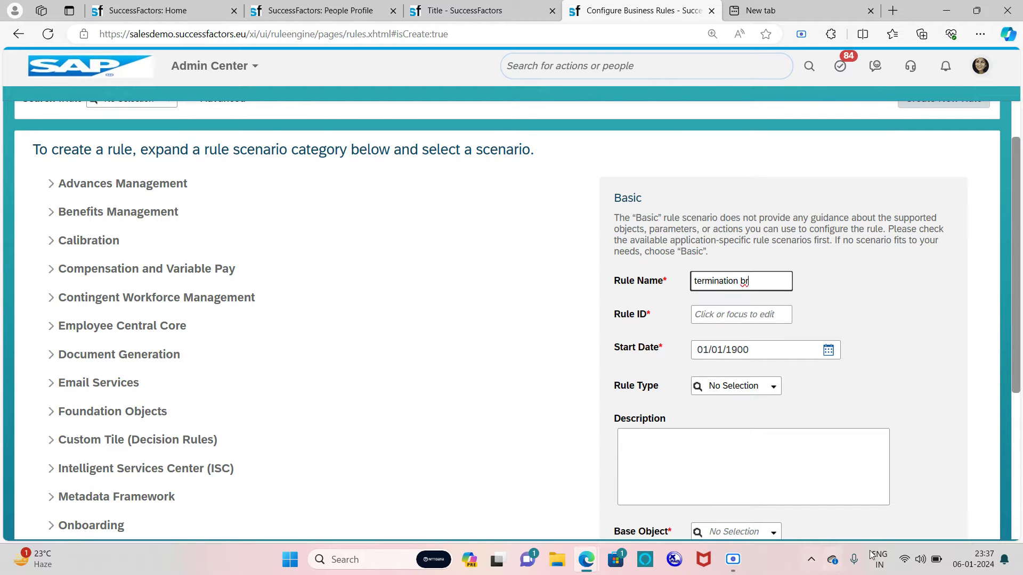
click(911, 320)
scroll(908, 367, down, 5)
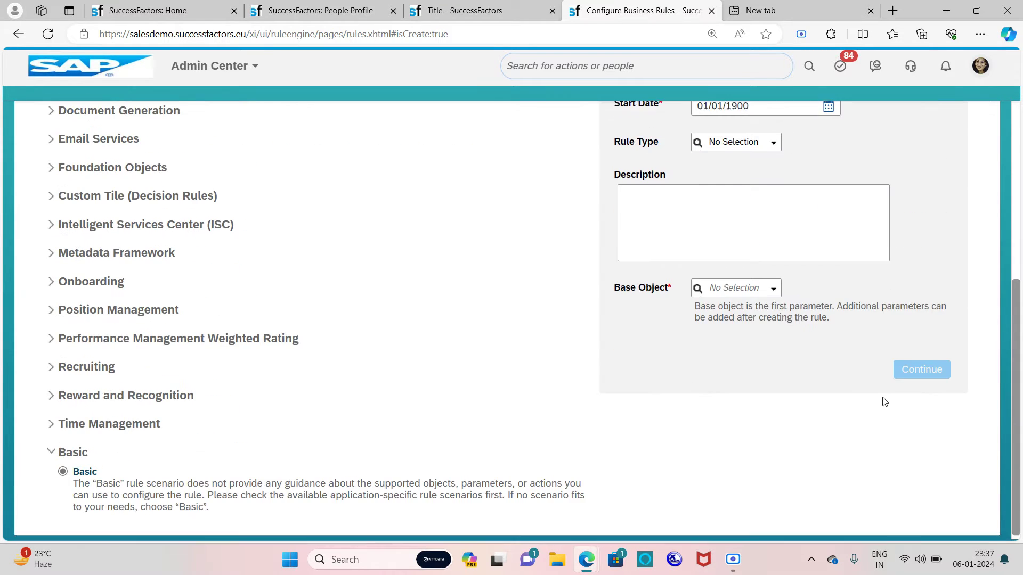
click(778, 290)
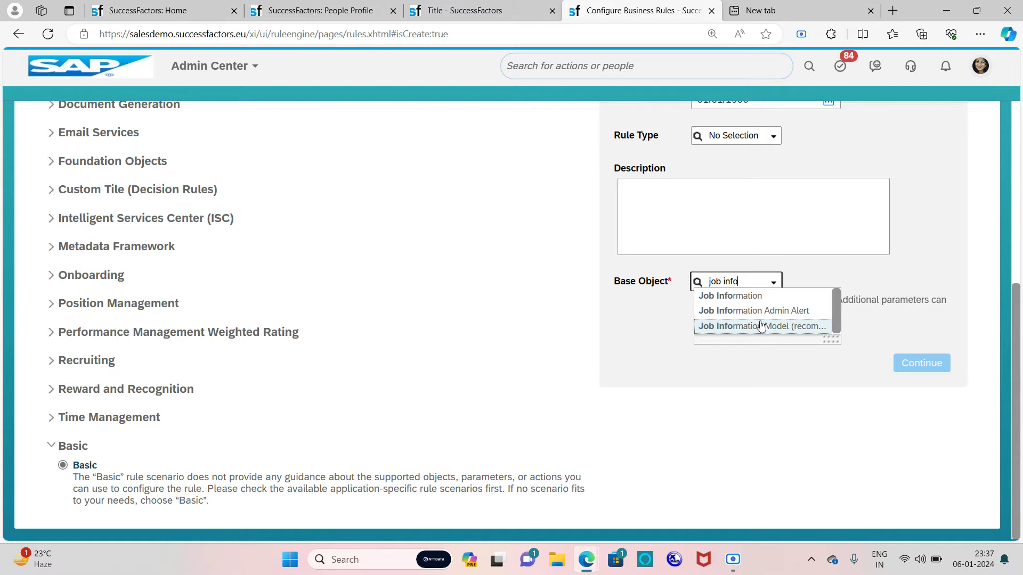
click(762, 324)
click(919, 362)
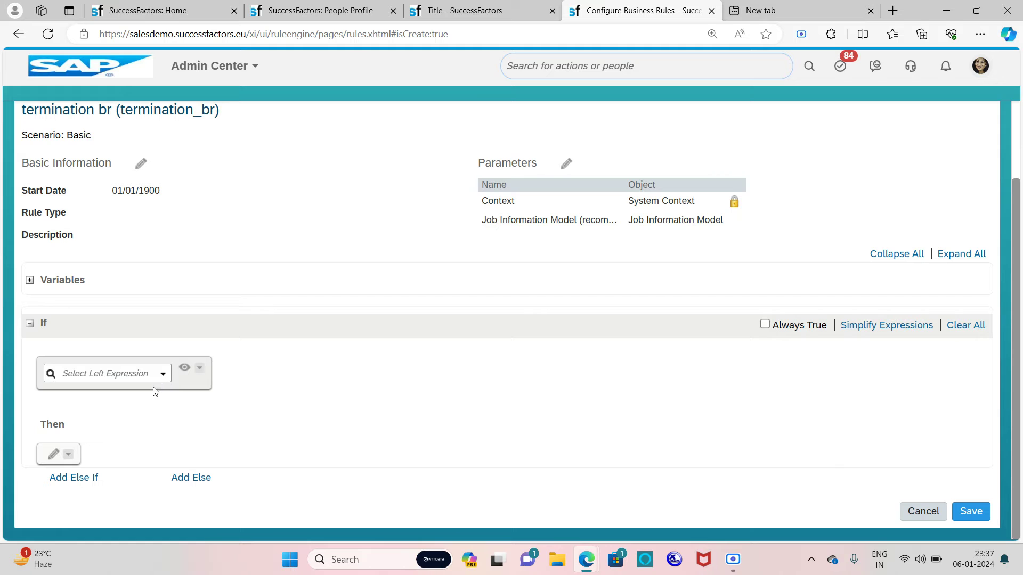
Step: Set the If condition: Event Reason.Value equals Resignation - No Growth
click(165, 376)
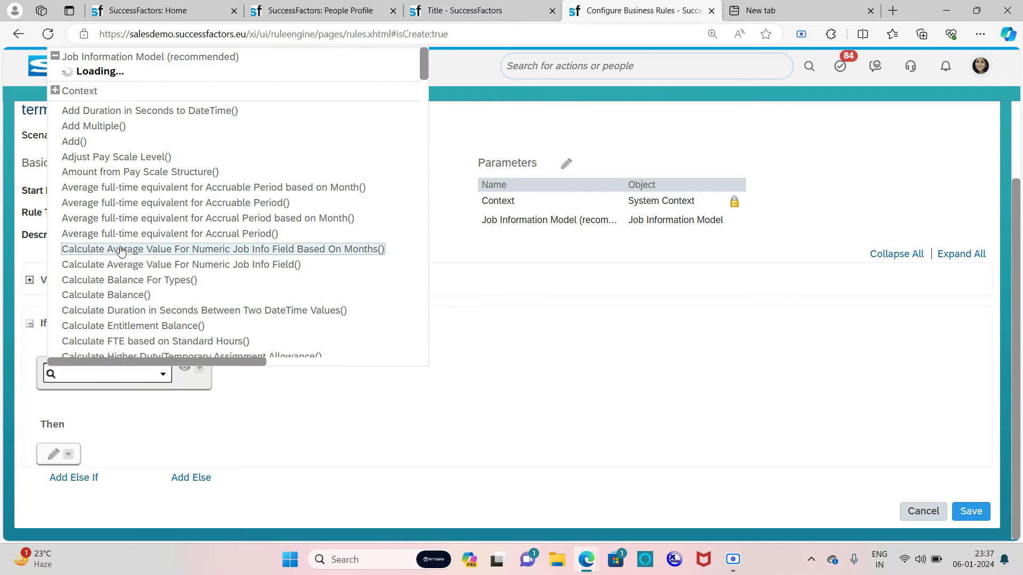
scroll(133, 244, down, 1)
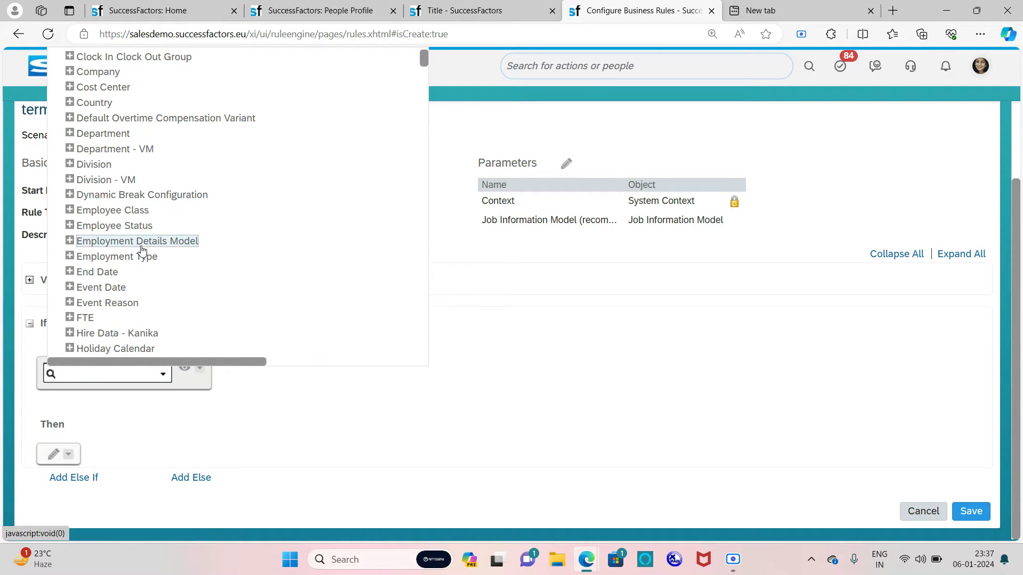
click(70, 303)
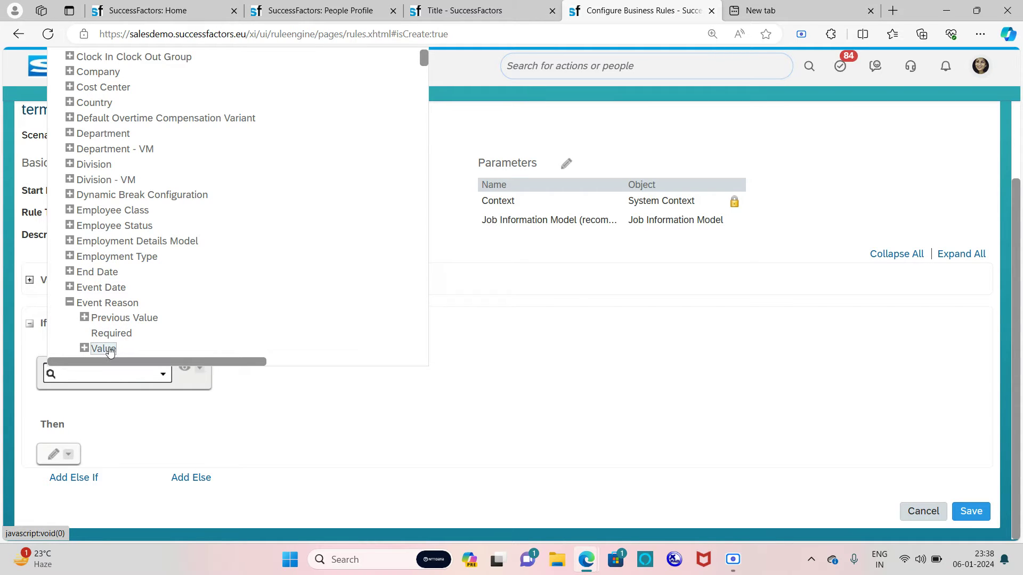
click(104, 349)
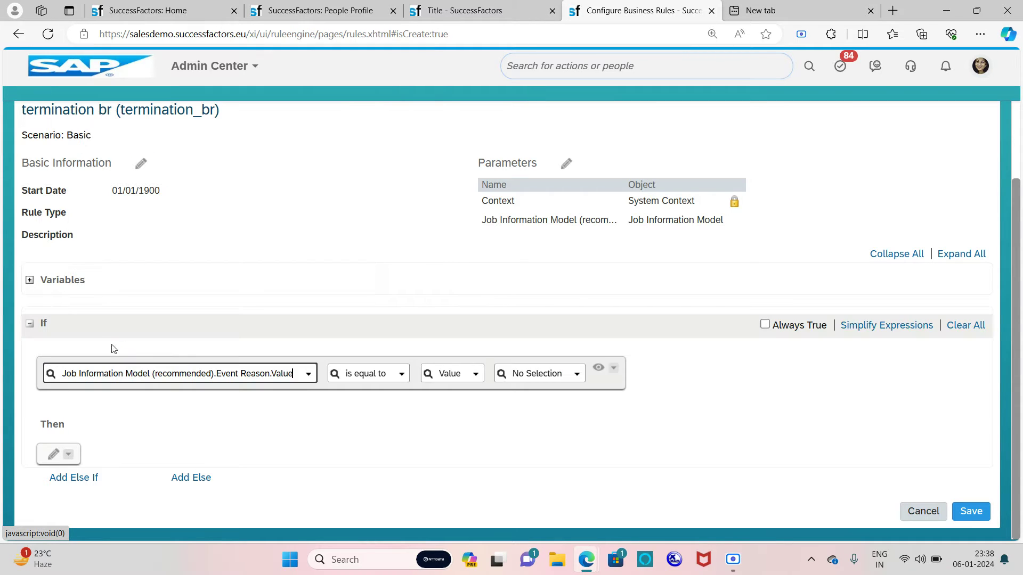
click(532, 374)
text(resi)
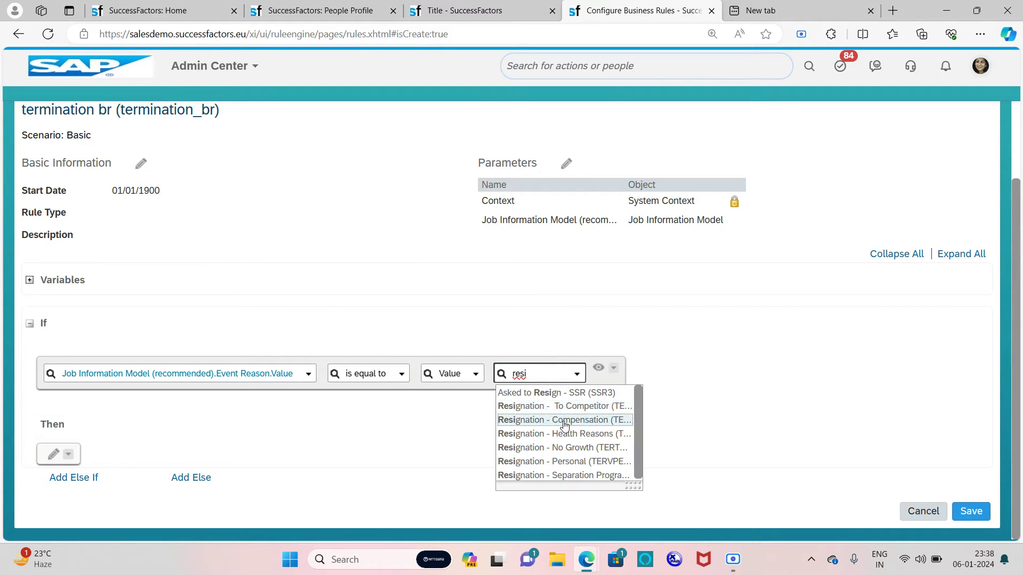
click(566, 448)
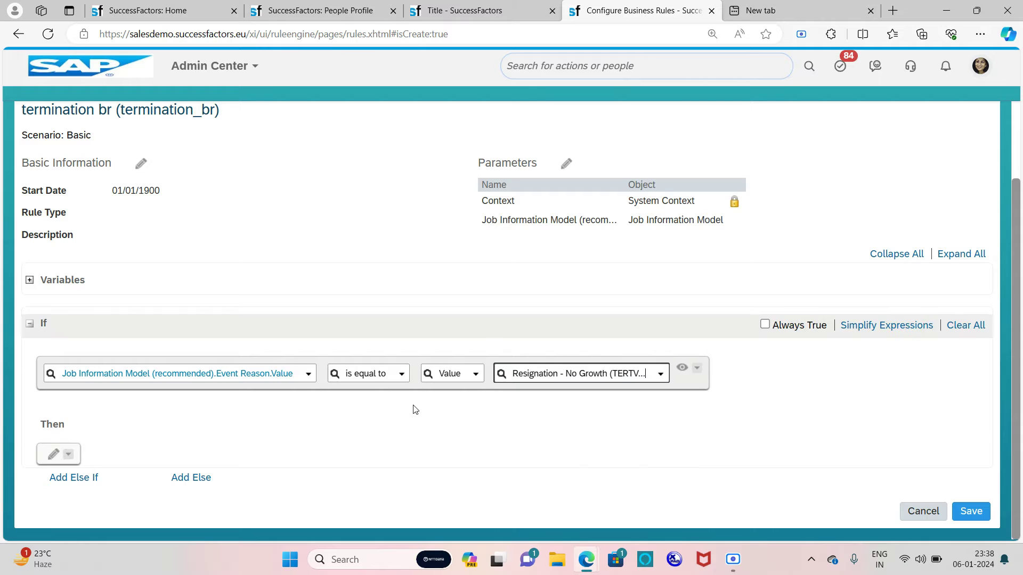
Step: Add a Then action that sets wfConfig.Value equal to termination wf
click(78, 457)
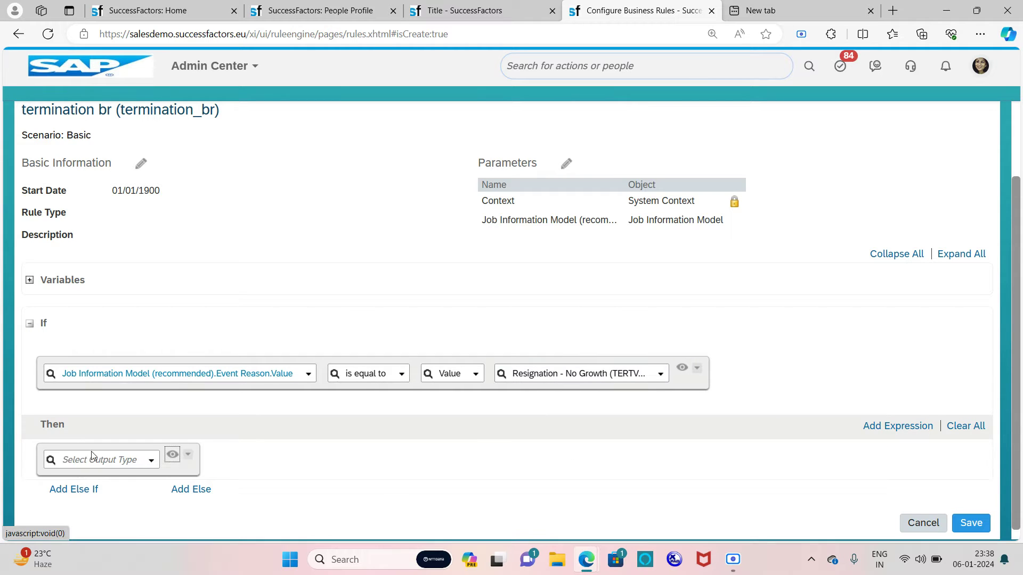
click(151, 462)
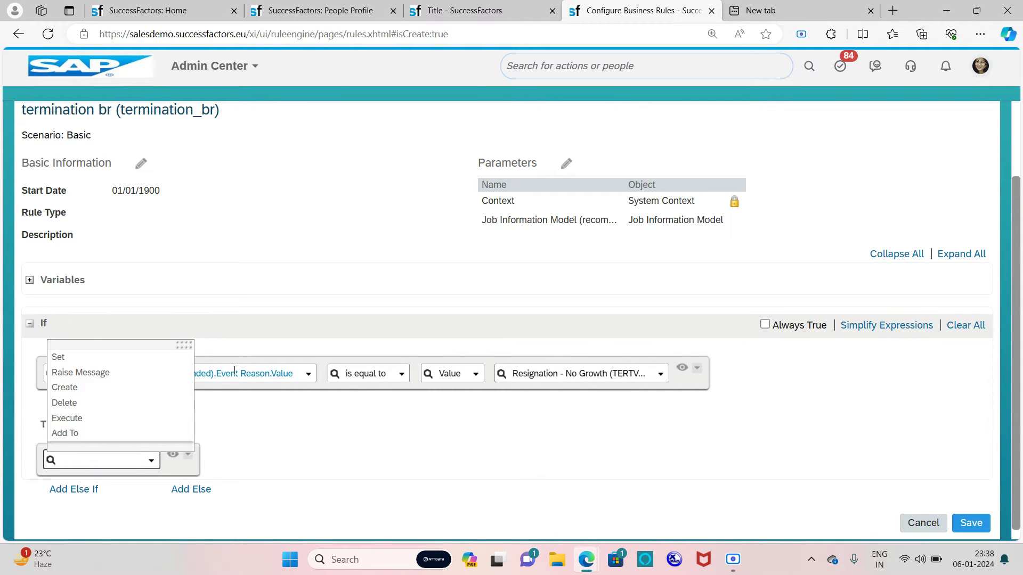
click(174, 358)
click(225, 460)
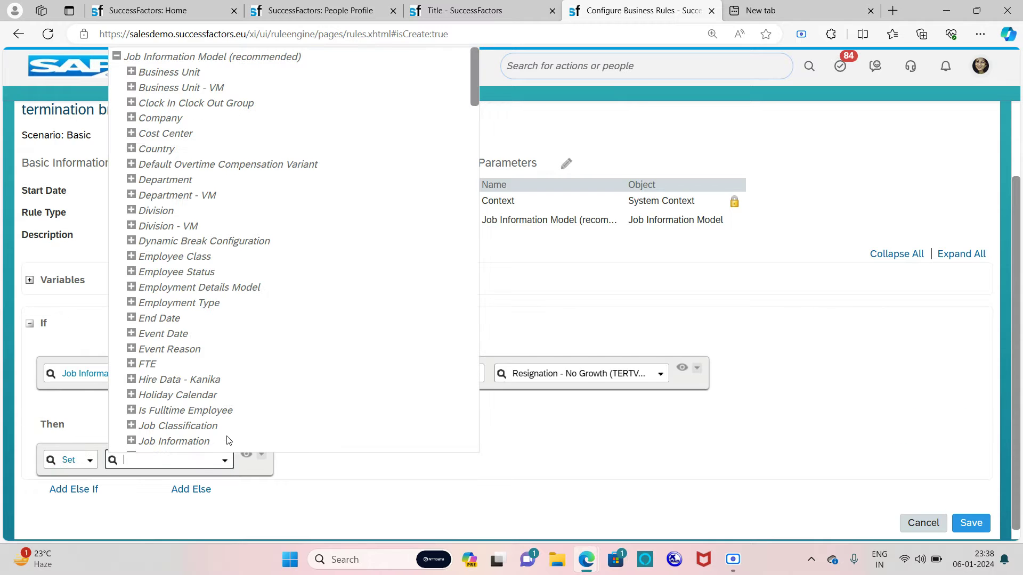
scroll(213, 346, down, 4)
scroll(195, 345, down, 5)
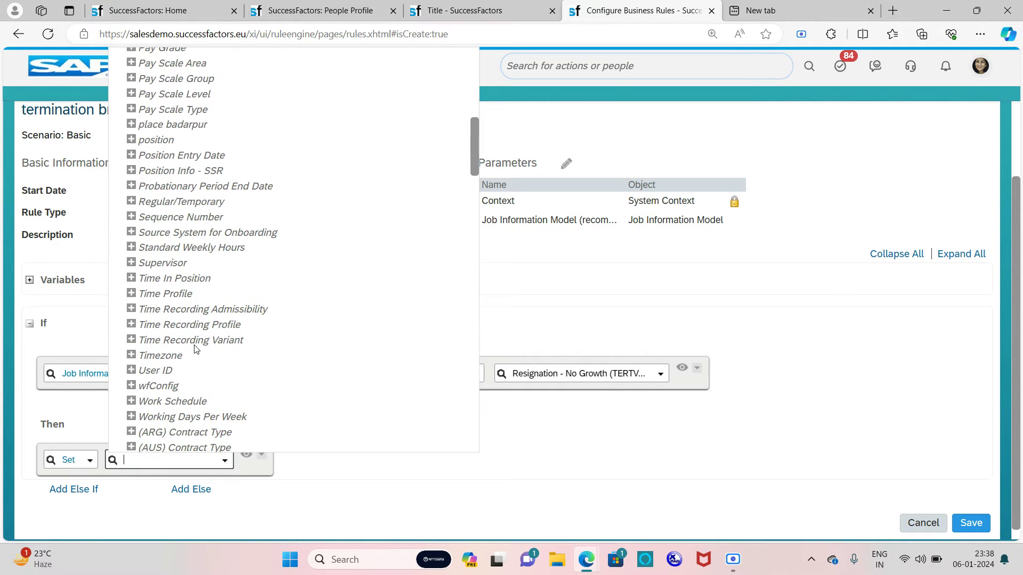
click(131, 387)
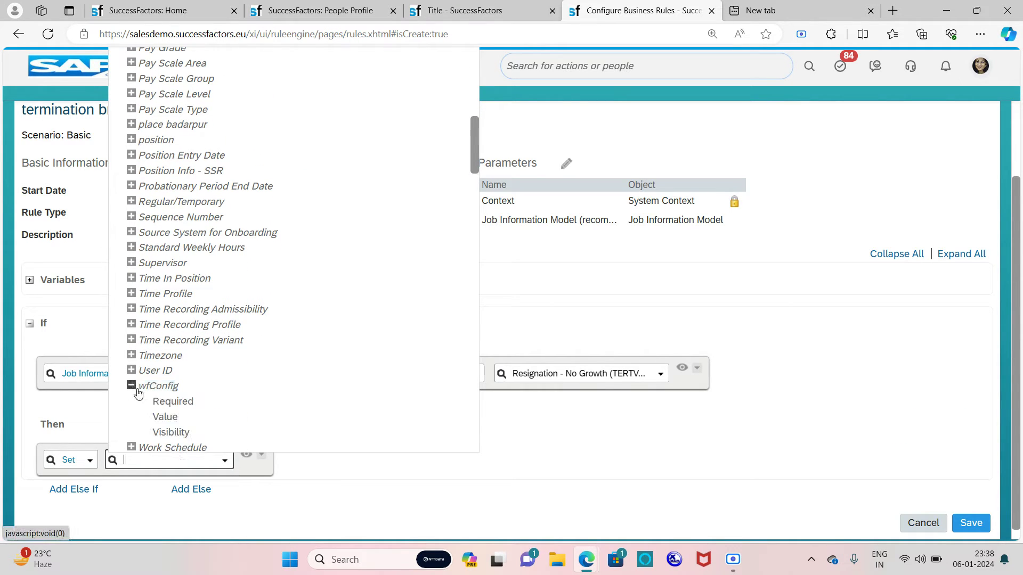
click(170, 417)
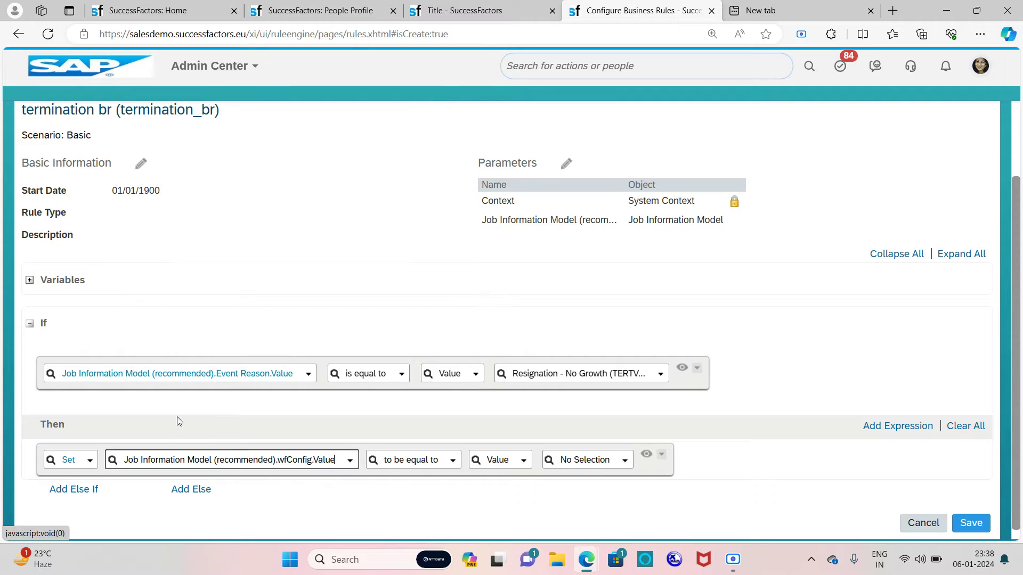
click(572, 463)
text(termi)
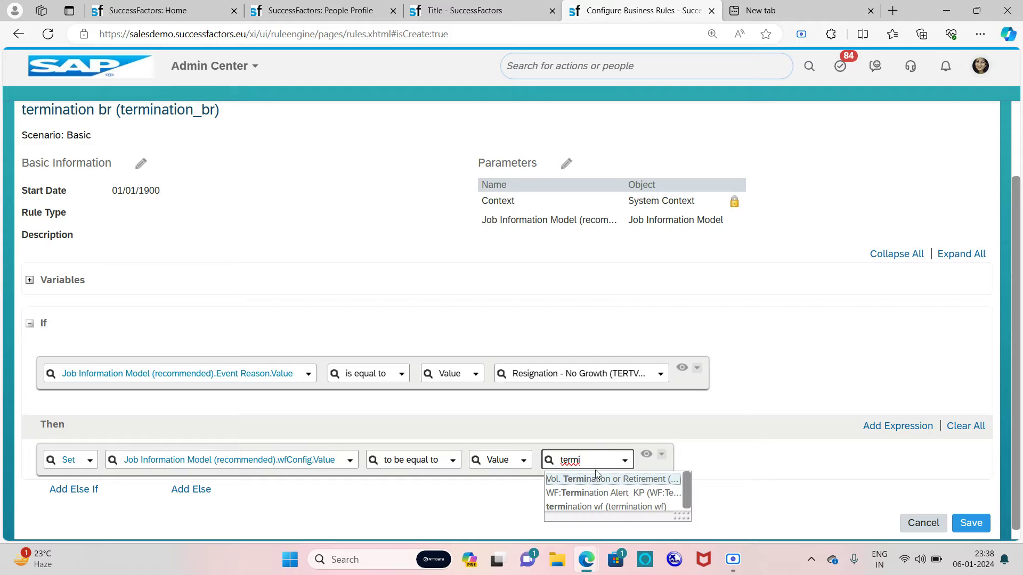
click(608, 507)
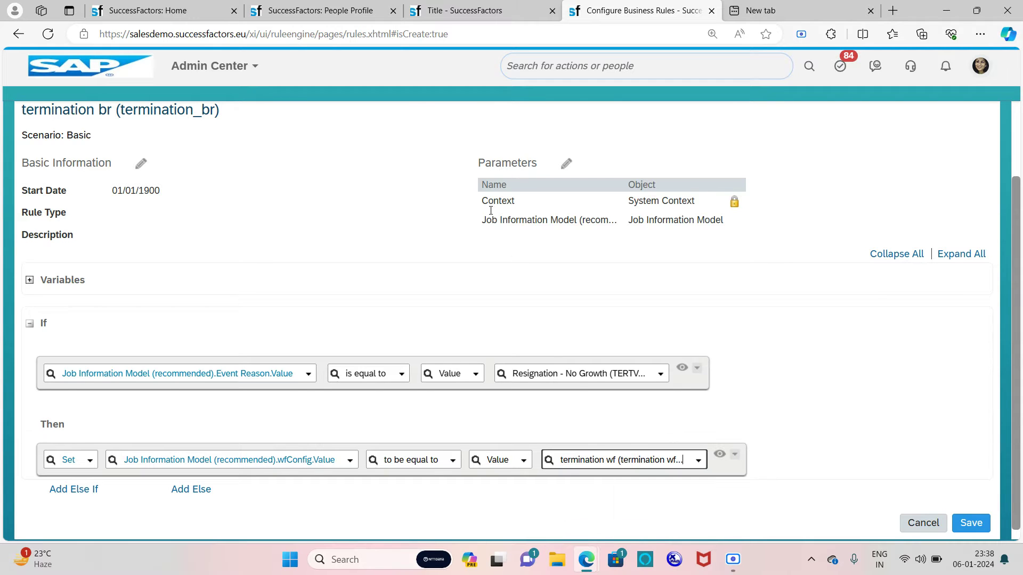
Step: Check the termination wf approval step, then save the termination br rule
click(458, 11)
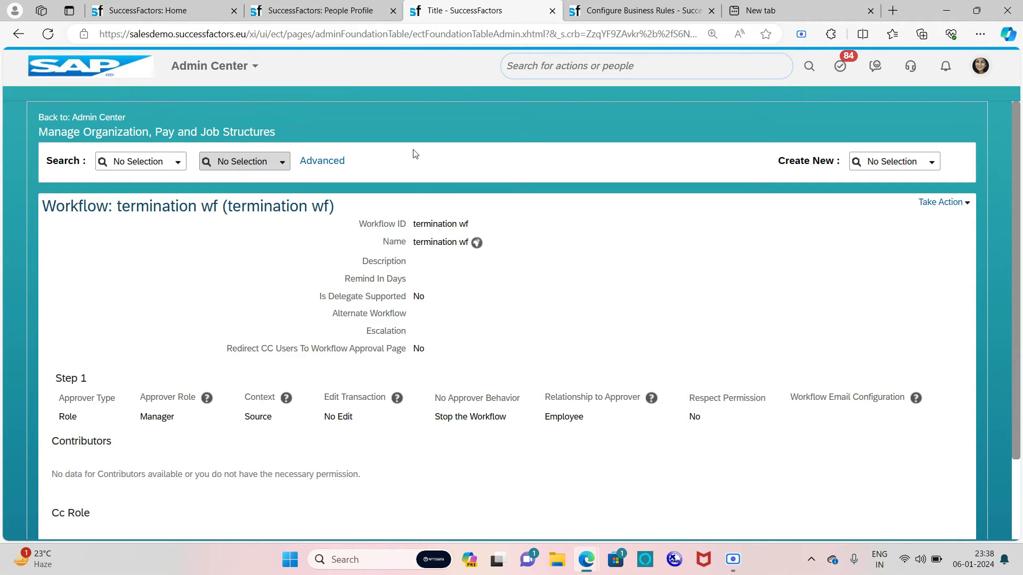
click(639, 11)
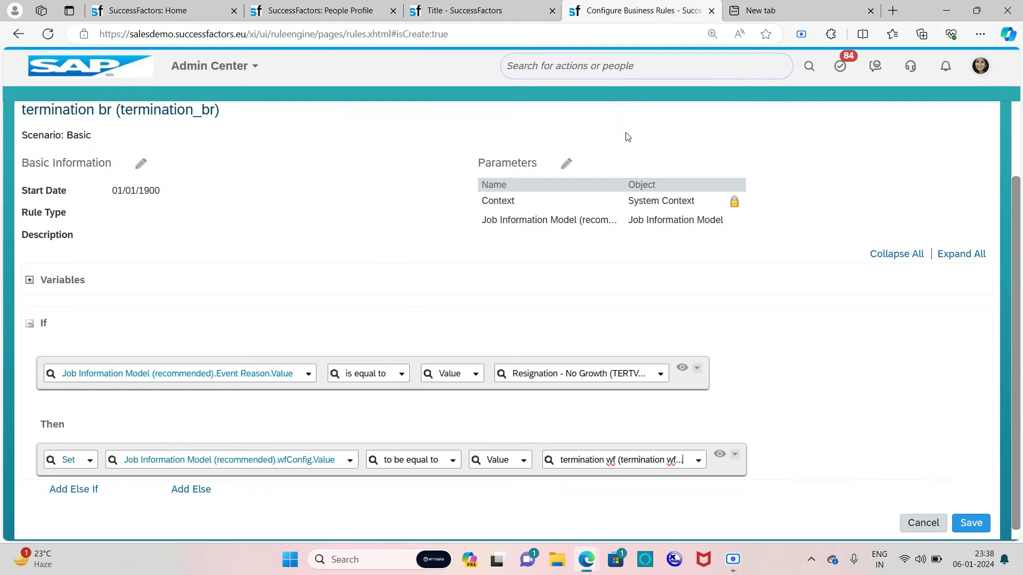
click(970, 524)
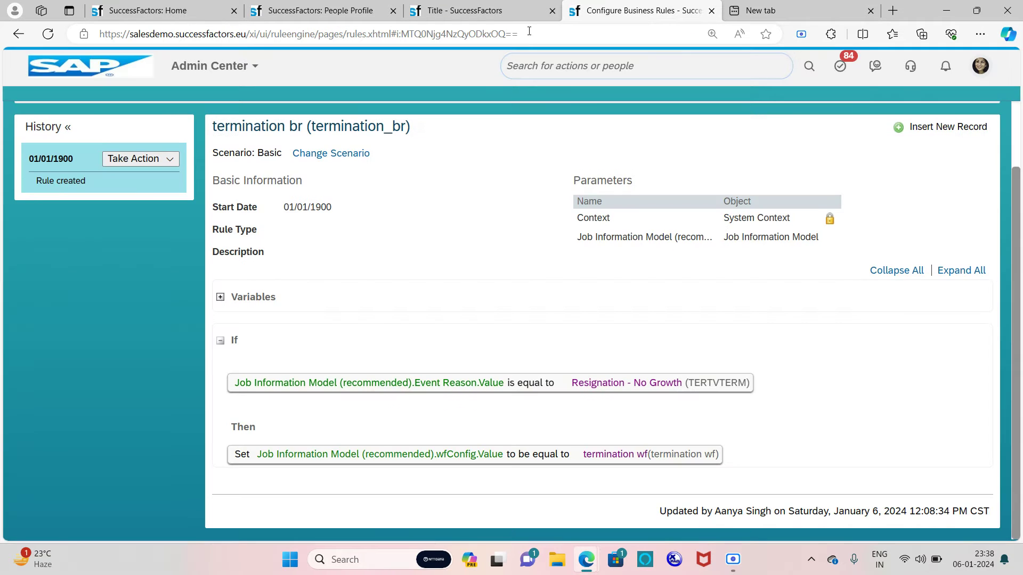
Step: Search 'manage business confi' and open Manage Business Configuration
click(671, 66)
text(man)
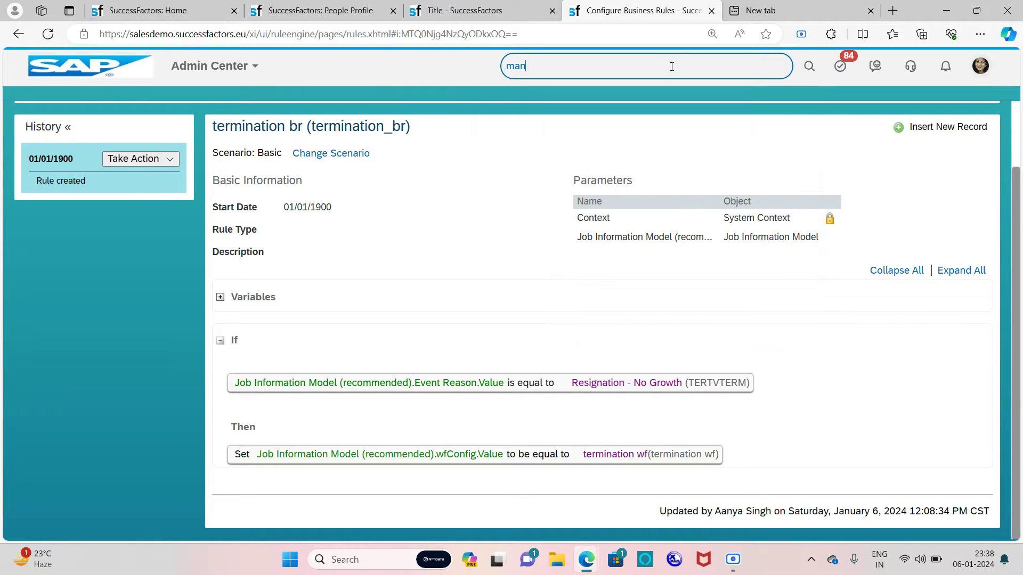
text(age business confi)
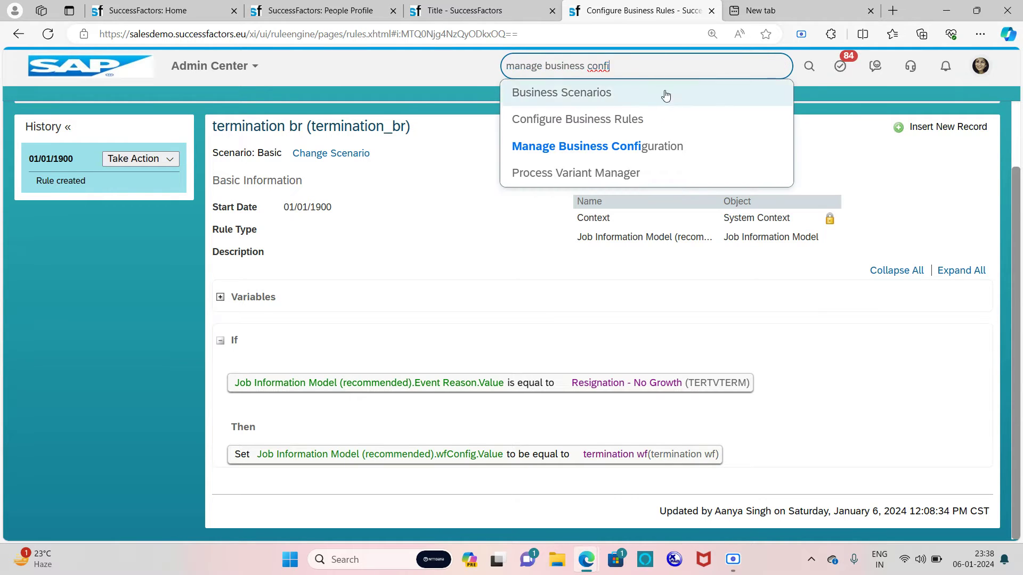
click(653, 146)
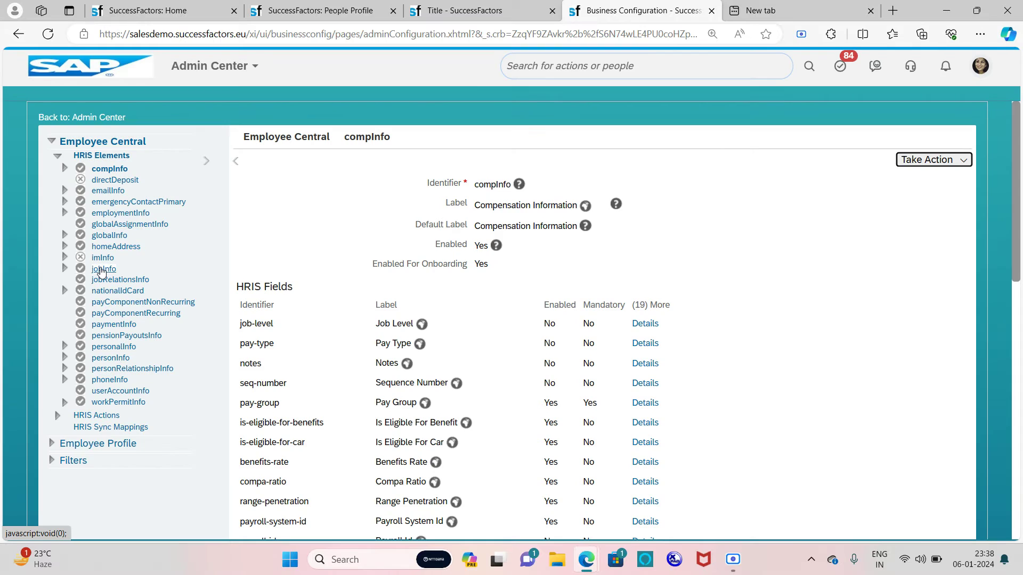
Step: Open the jobInfo element's configuration in correction mode and scroll to its trigger rules
click(102, 270)
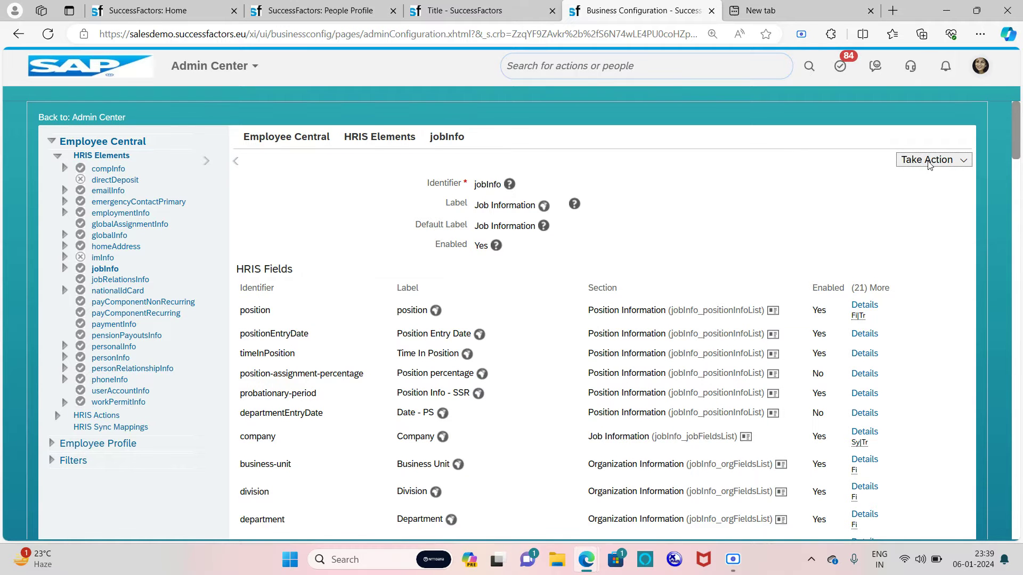
click(928, 160)
click(852, 177)
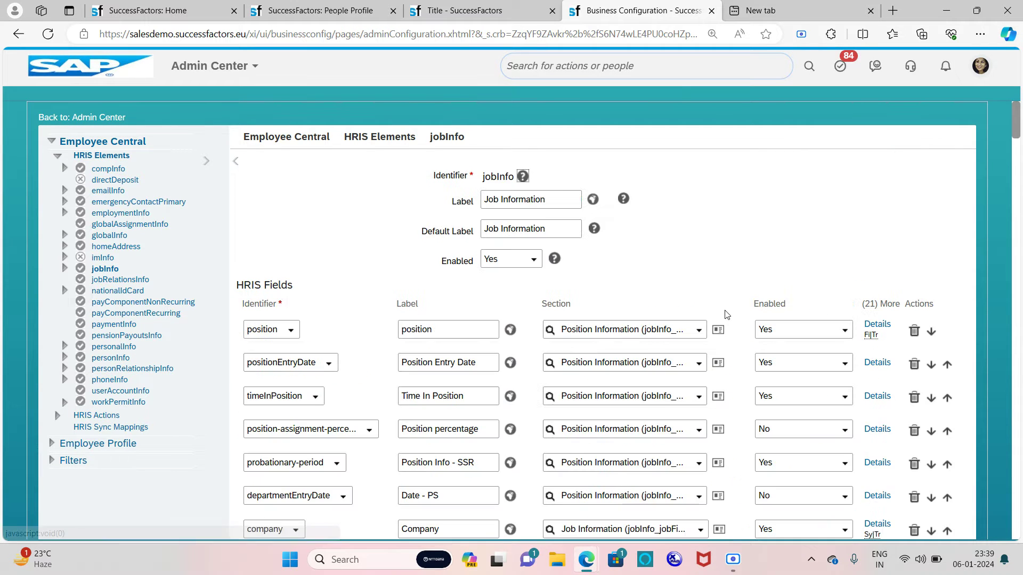
scroll(726, 314, down, 20)
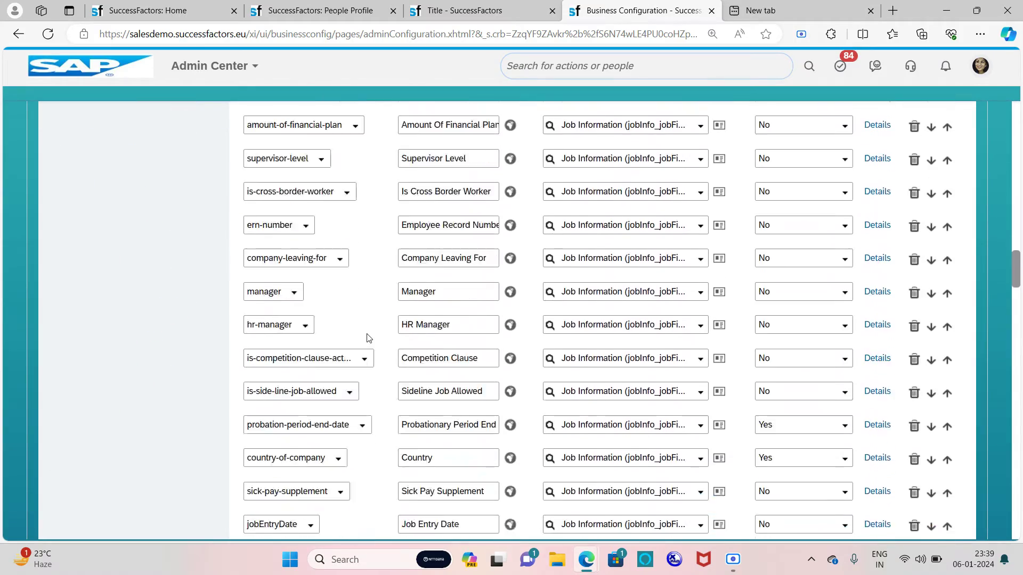
scroll(367, 338, down, 20)
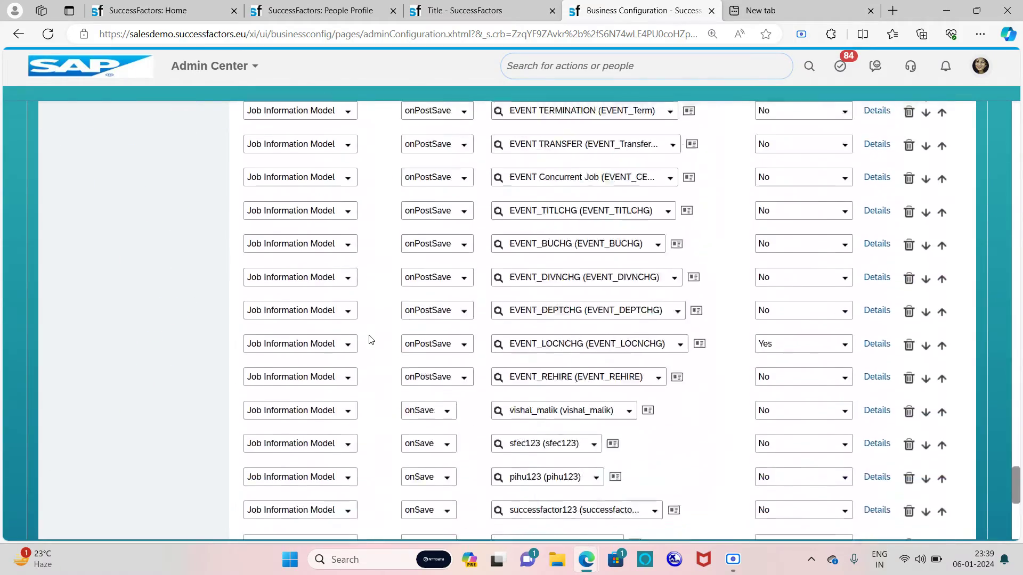
scroll(371, 339, down, 5)
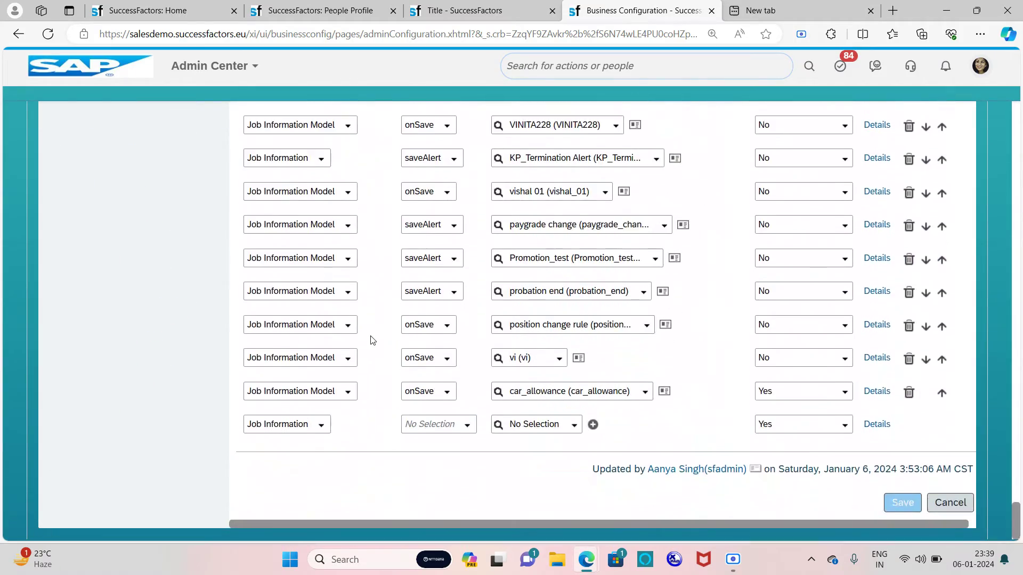
Step: Add an onSave Job Information Model trigger for rule termination br, then save and confirm
click(319, 429)
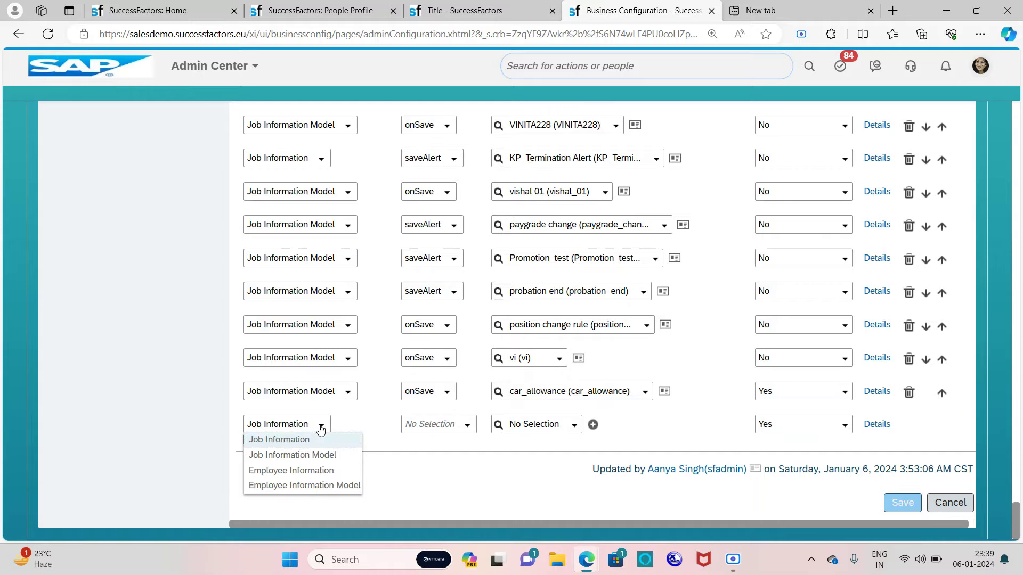
click(315, 456)
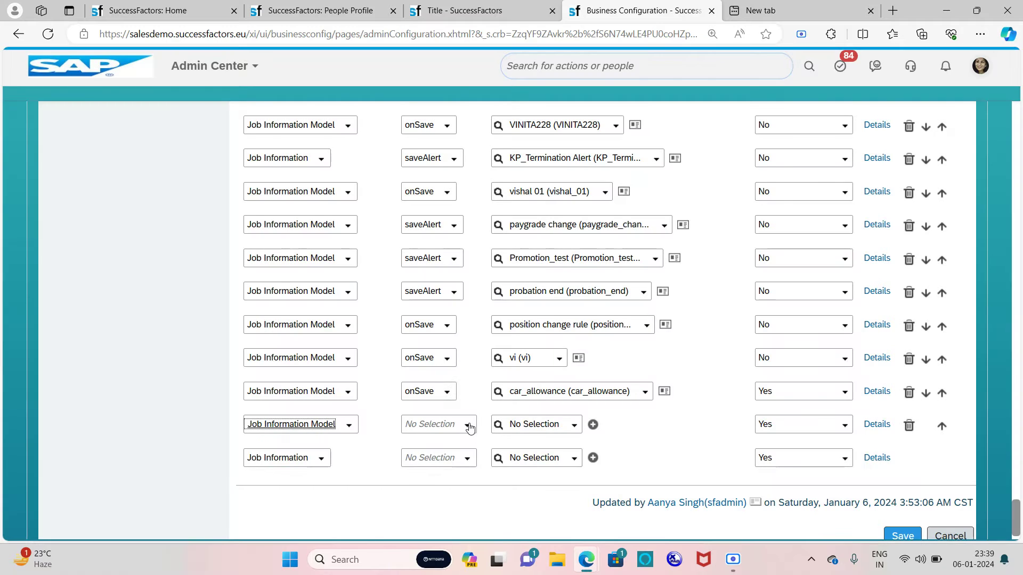
click(468, 425)
click(422, 456)
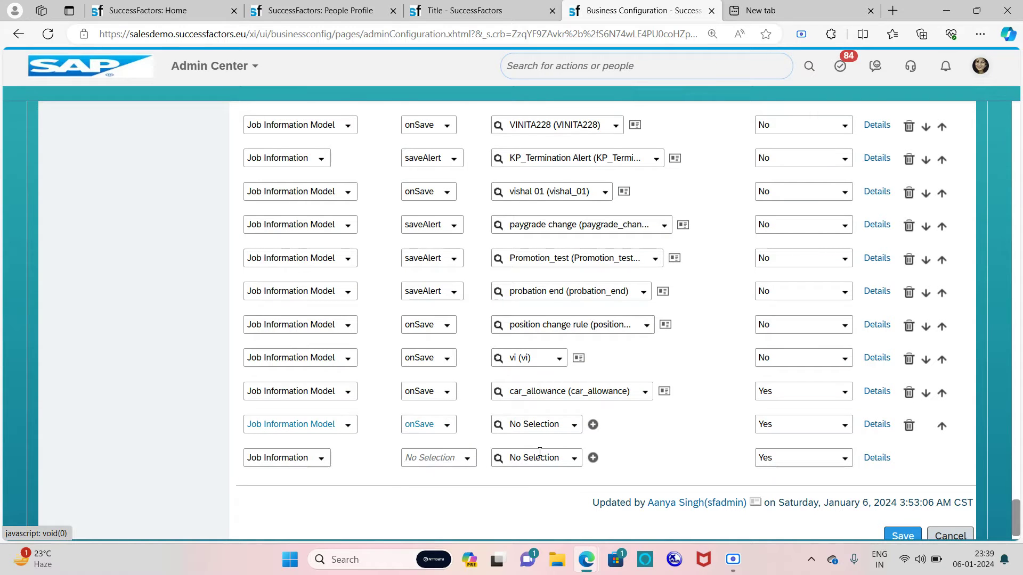
click(577, 426)
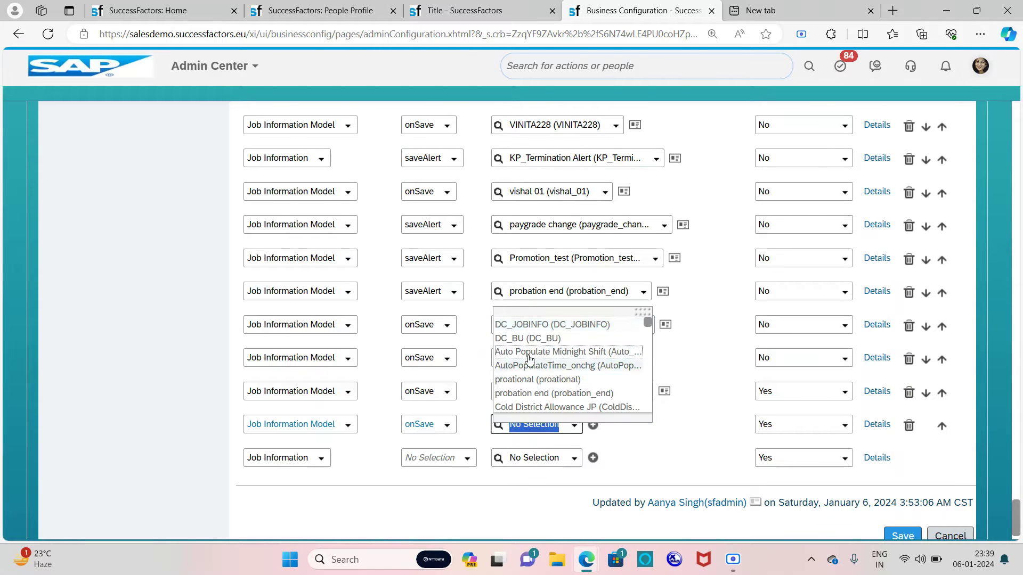
text(ter)
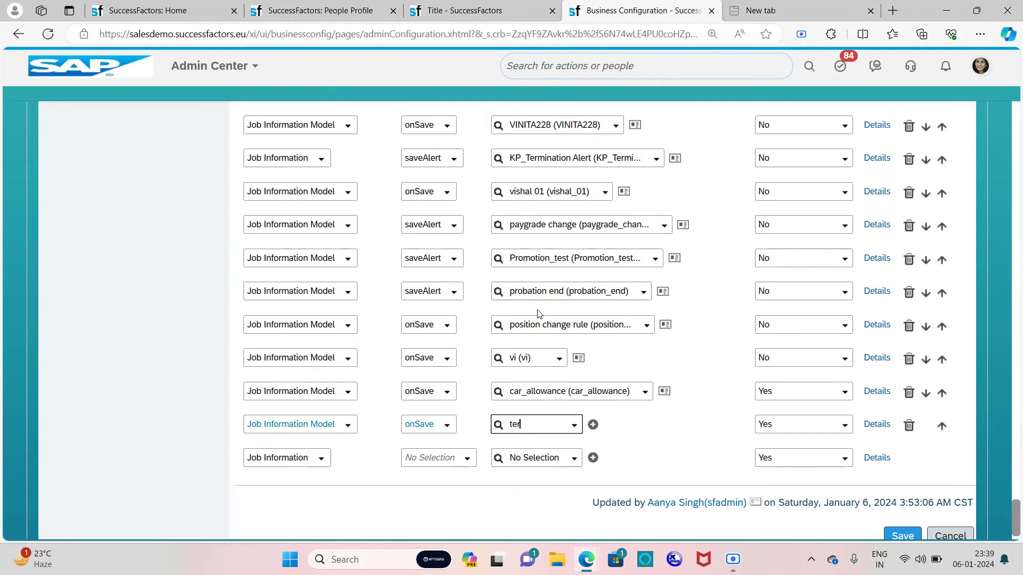
text(mi)
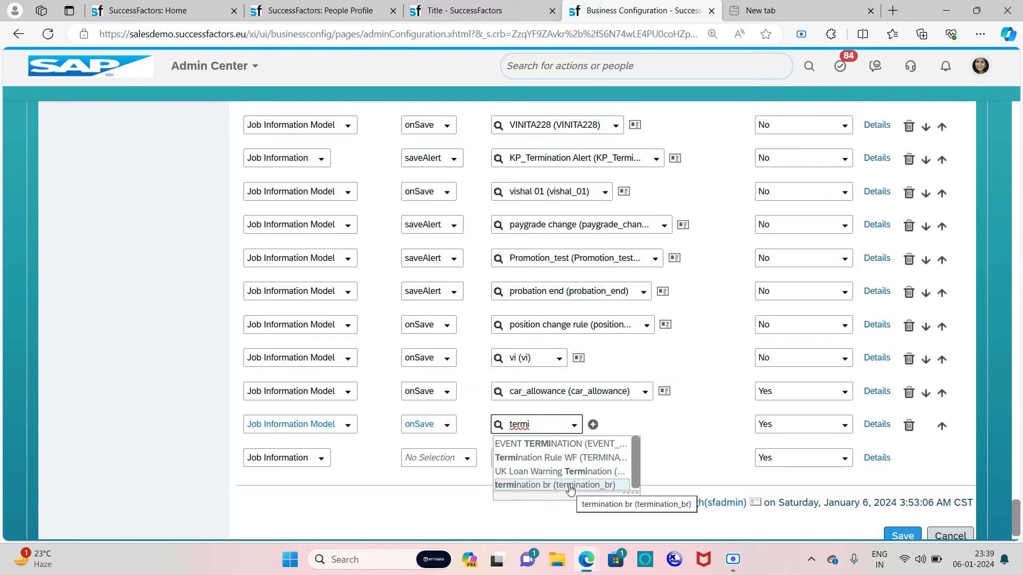
click(571, 485)
click(900, 536)
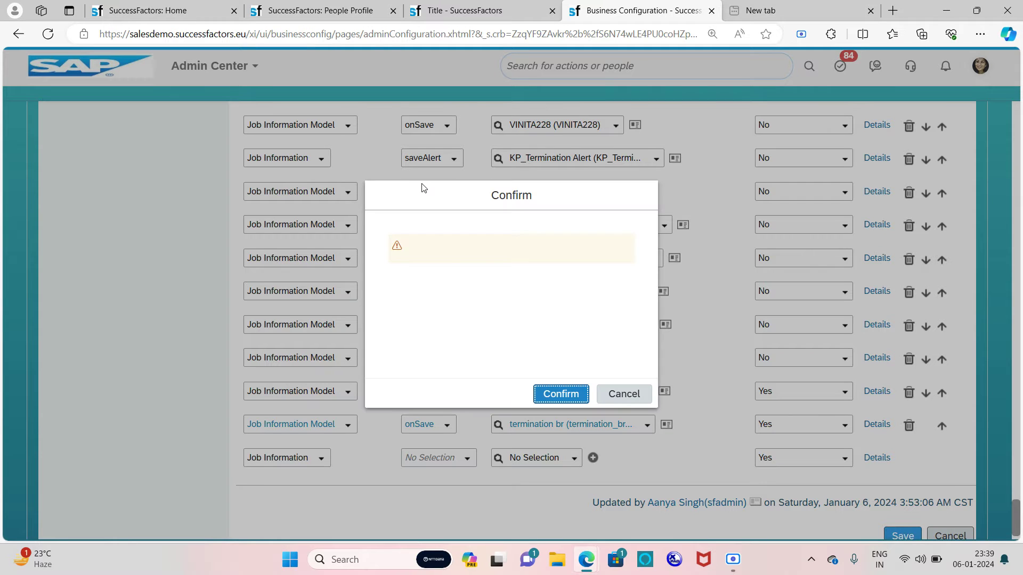
click(561, 394)
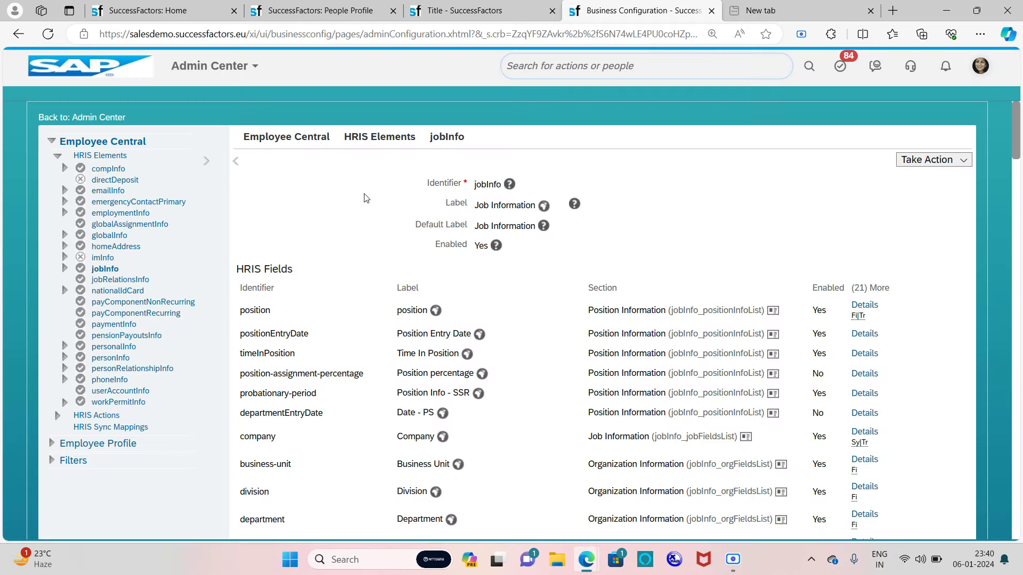
Step: Reload the People Profile and start a termination dated Jan 06, 2024
click(337, 10)
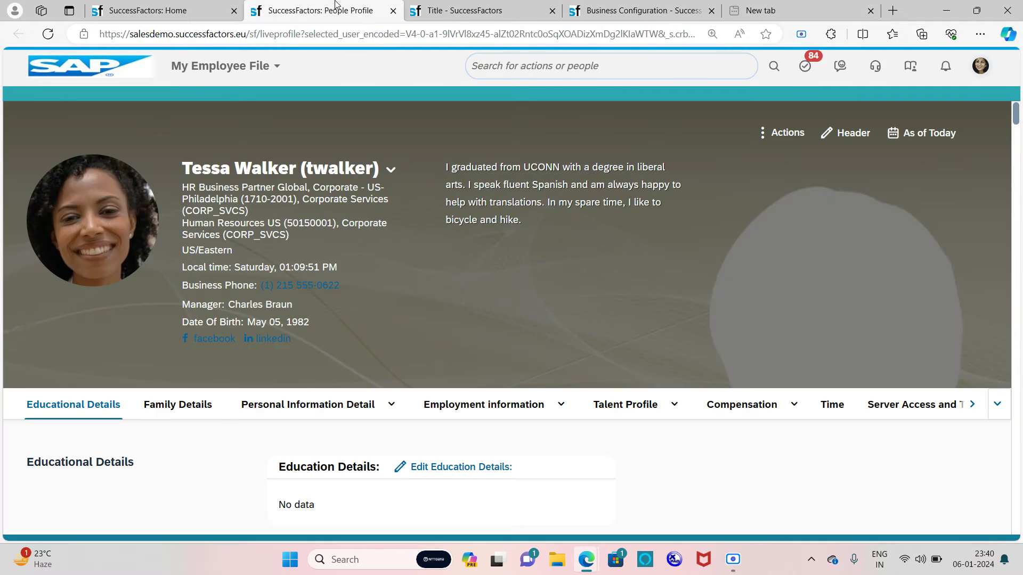
click(48, 33)
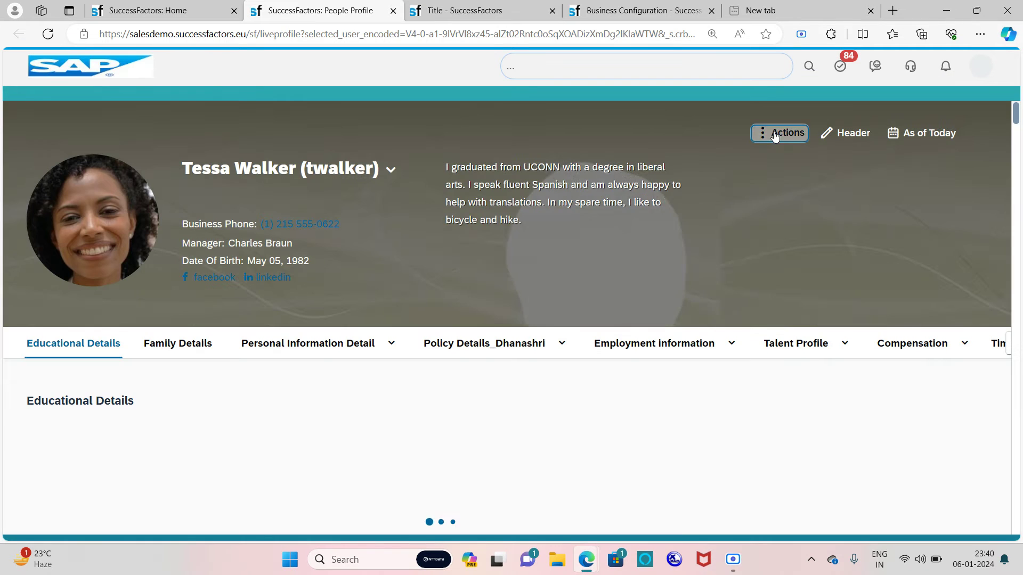
click(774, 134)
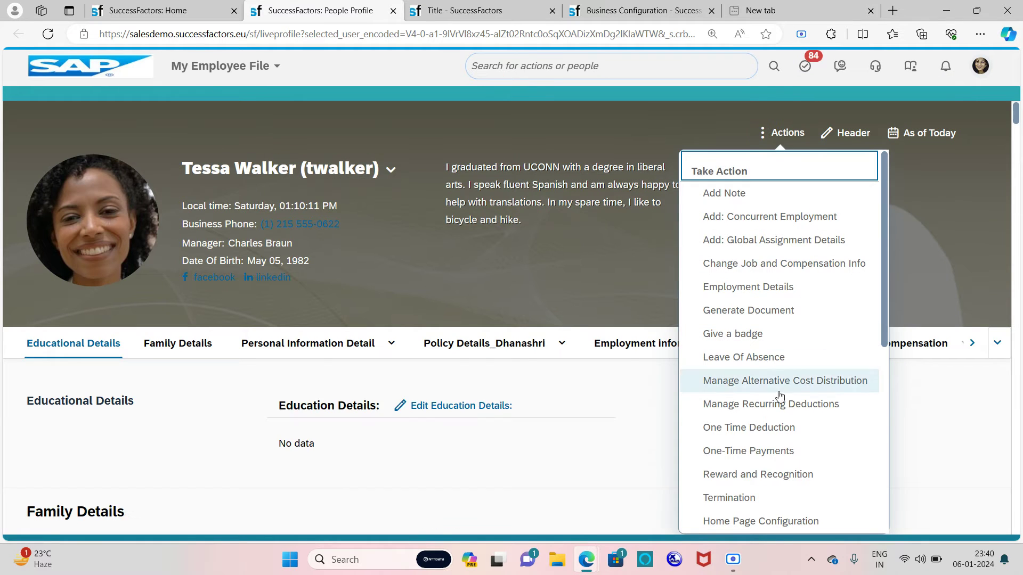
click(765, 496)
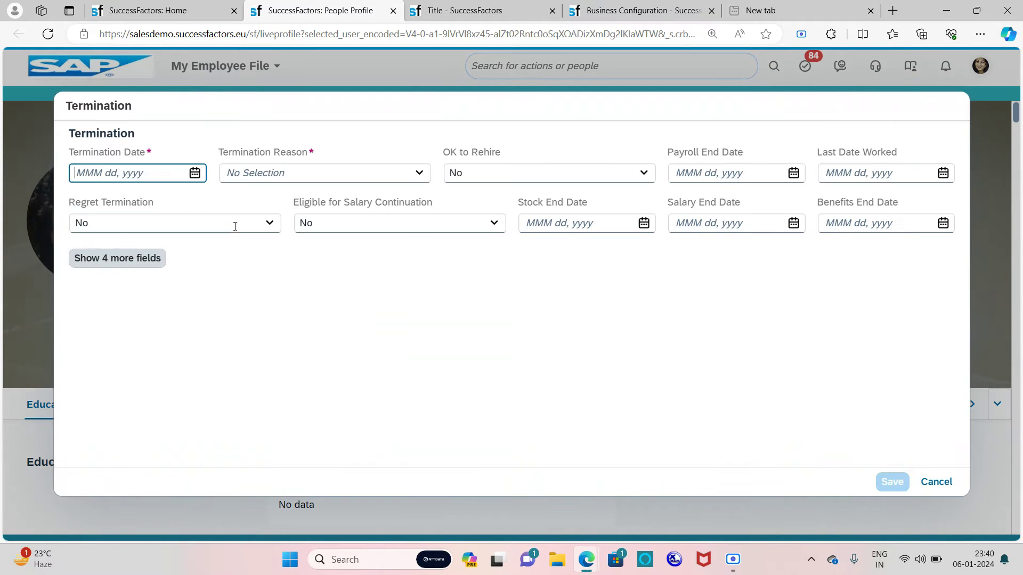
click(195, 173)
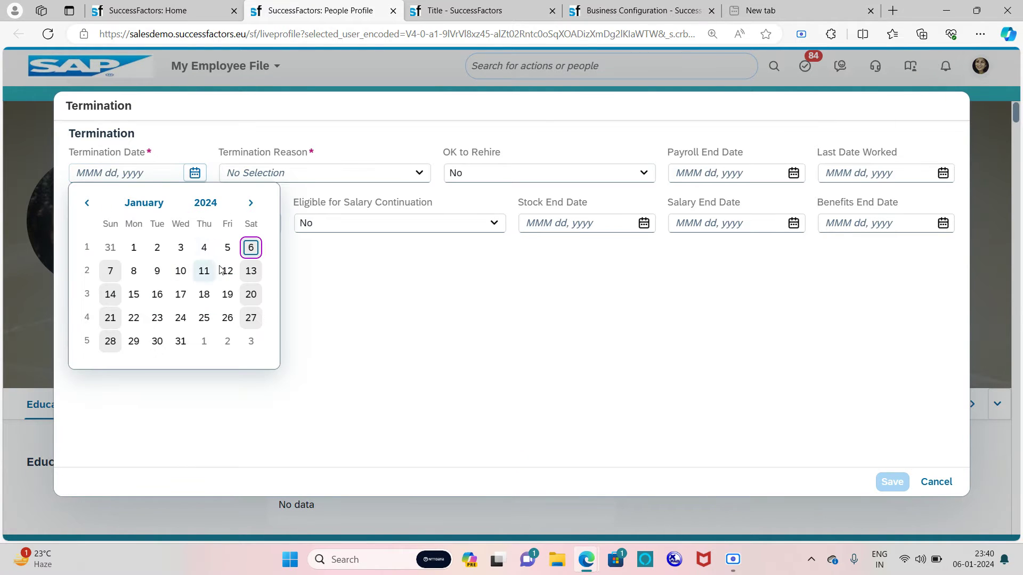
click(251, 248)
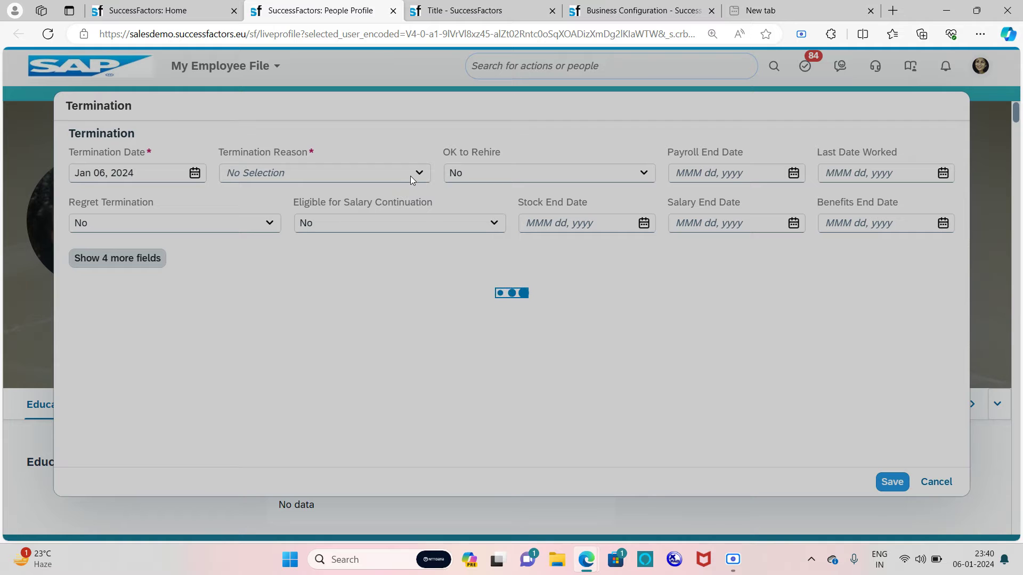
Step: Set the reason to Resignation - No Growth and try to save the termination
click(416, 173)
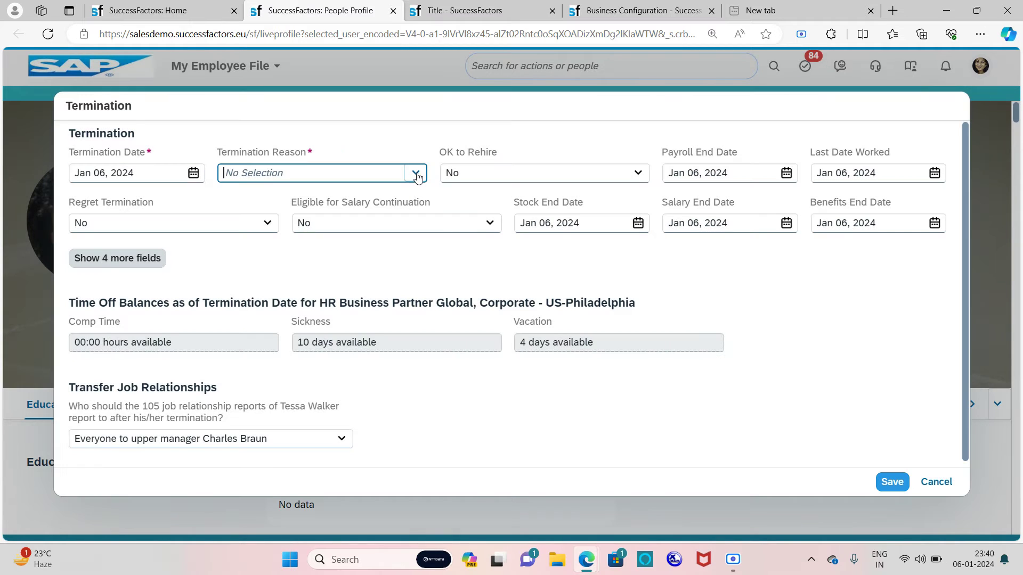
scroll(375, 266, down, 1)
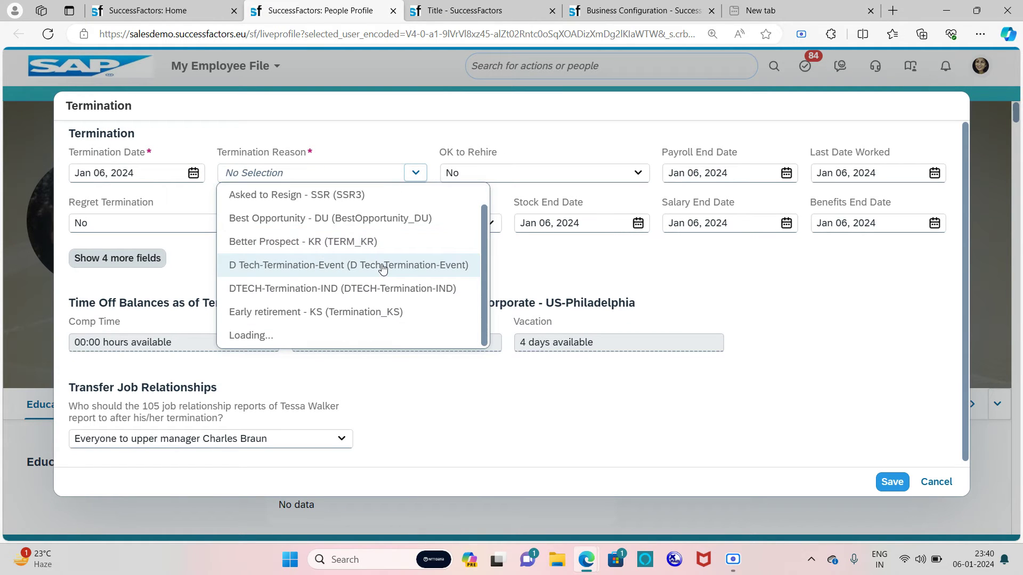
scroll(383, 268, down, 2)
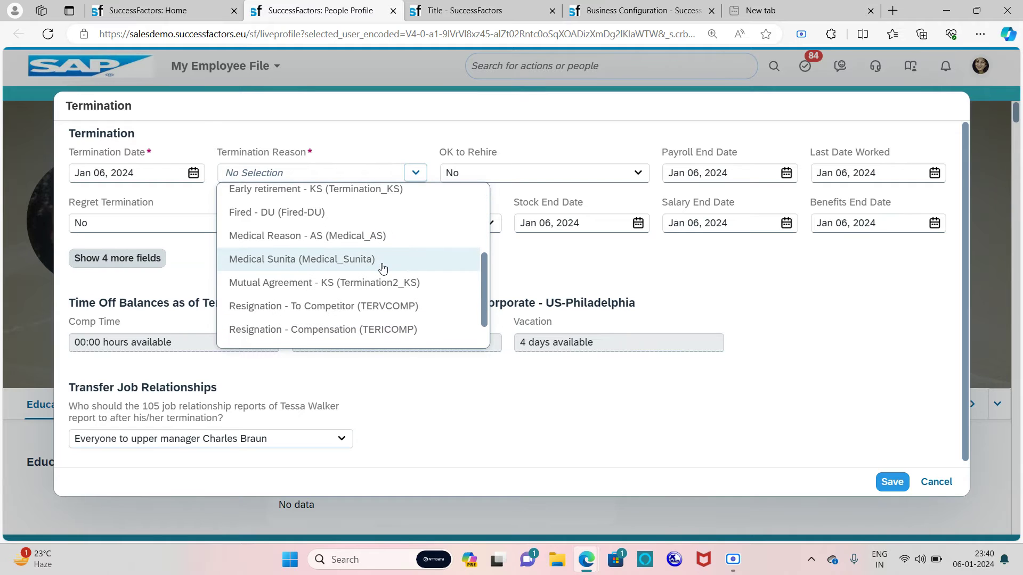
scroll(382, 268, up, 2)
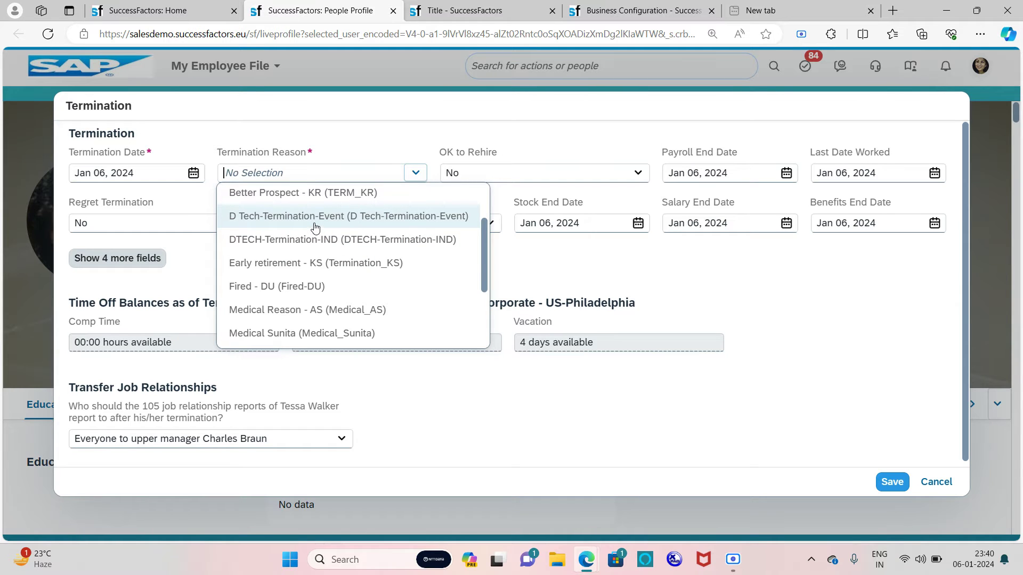
scroll(315, 228, down, 3)
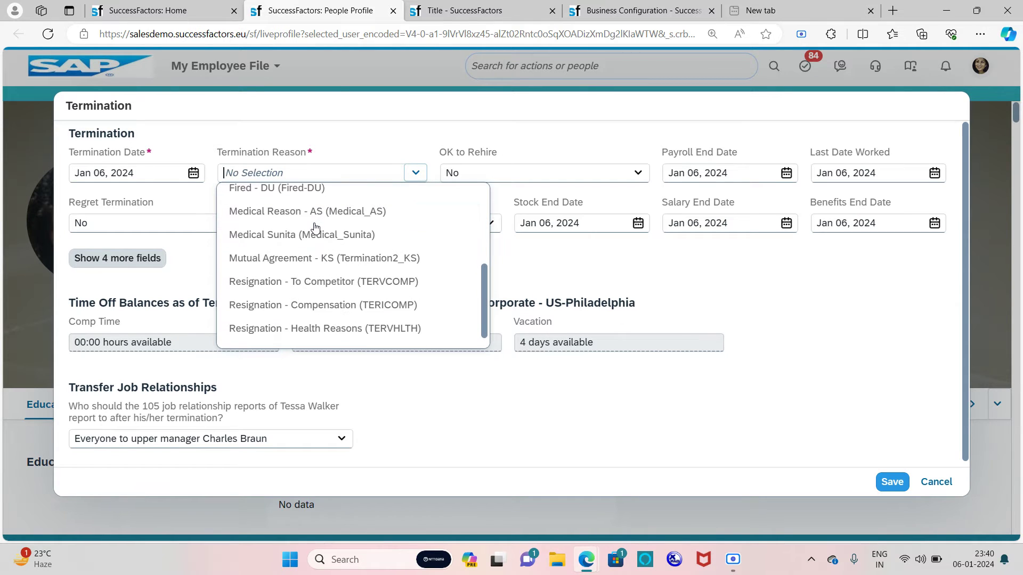
scroll(358, 292, down, 1)
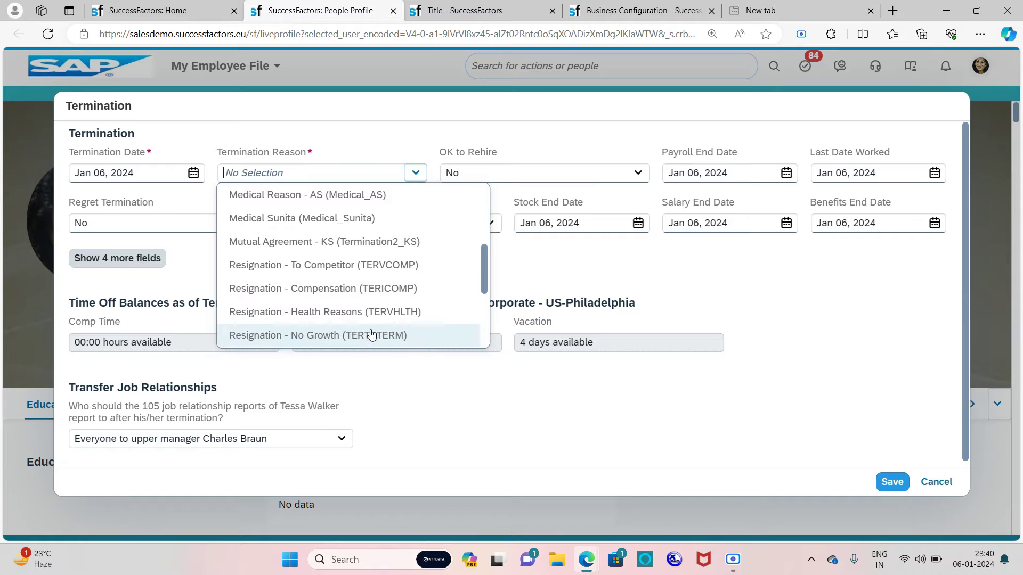
scroll(352, 298, down, 3)
click(385, 264)
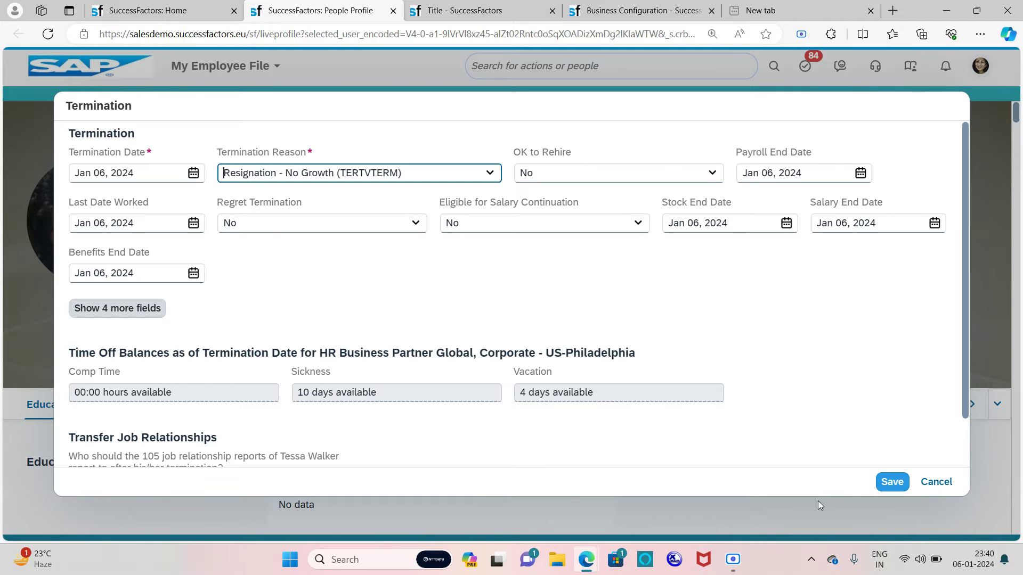
click(890, 483)
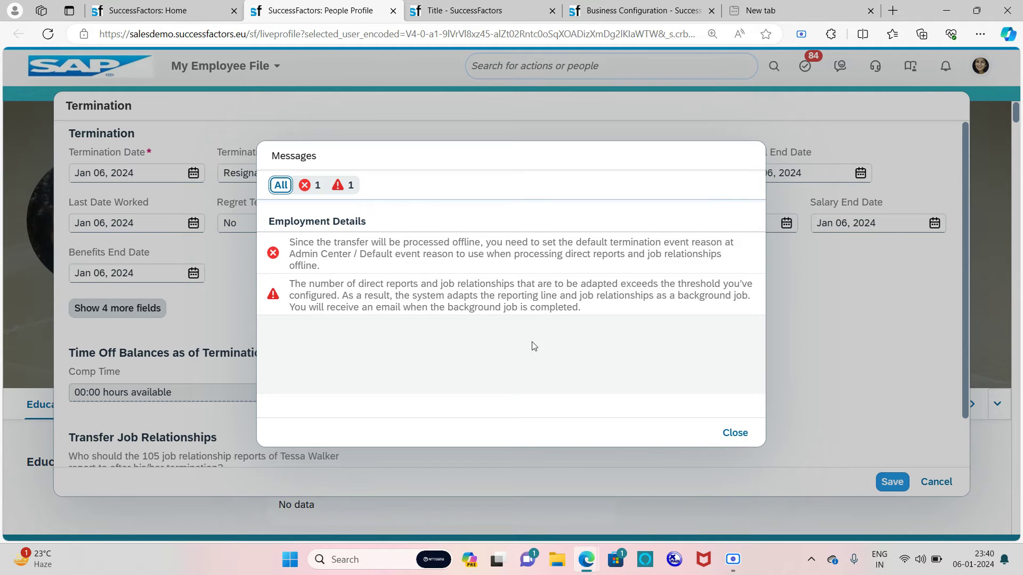
Step: Close the default-event-reason error and discard the unsaved termination
click(734, 434)
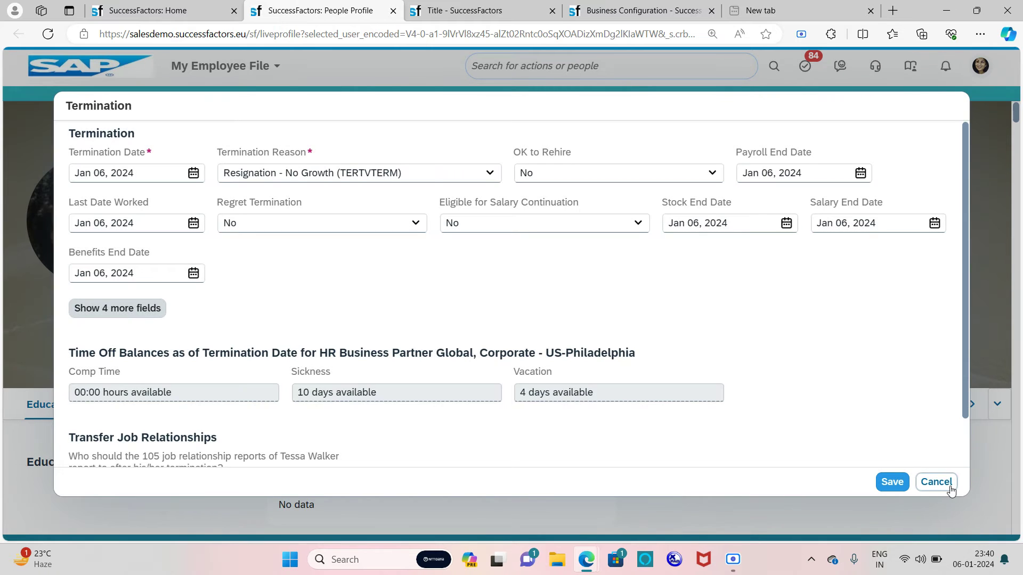
click(943, 482)
click(579, 329)
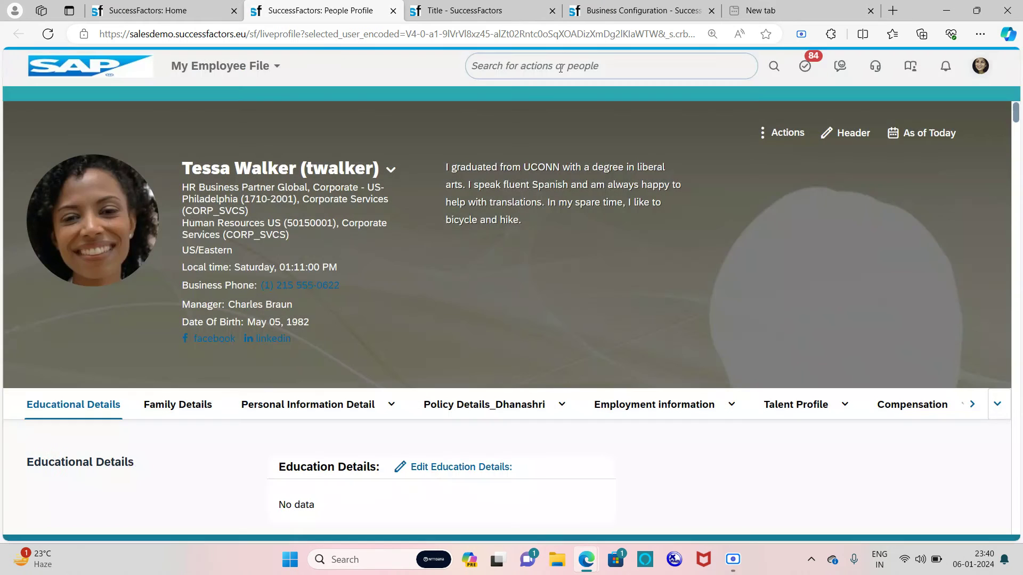
click(560, 66)
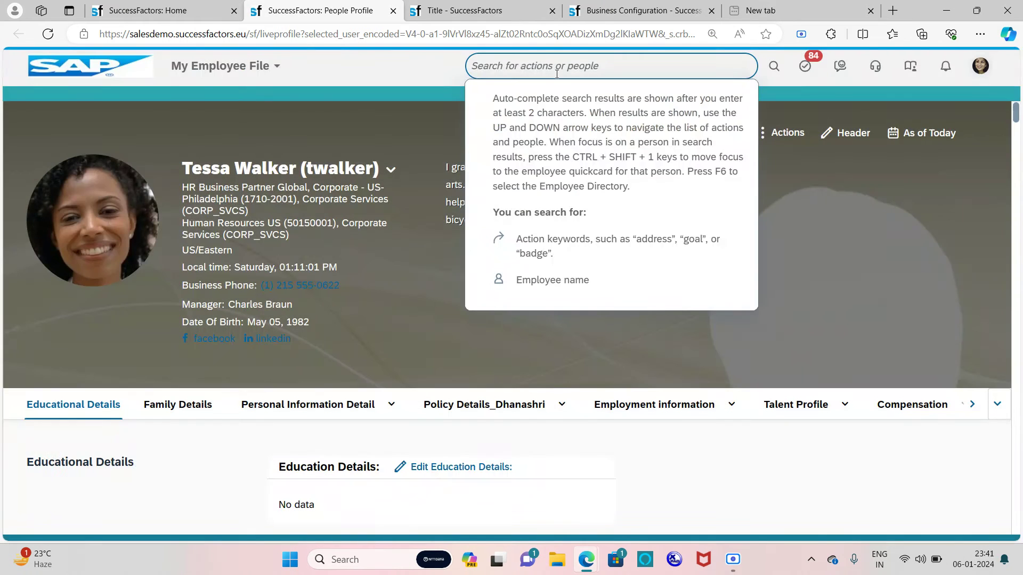
Step: Find the employee via search, open their full profile in a new tab, and start a Termination
text(davi)
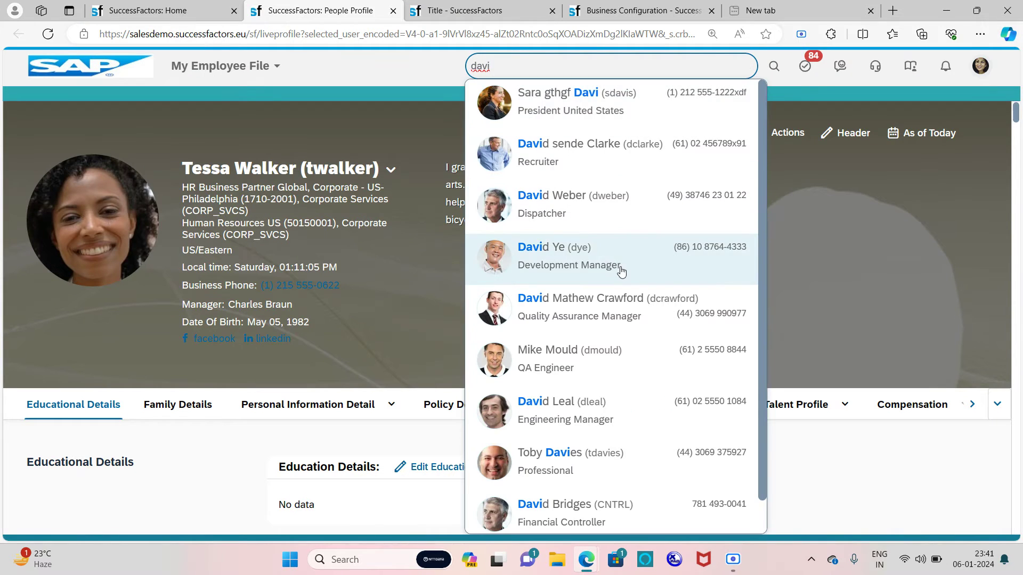
click(602, 215)
mouse_move(602, 216)
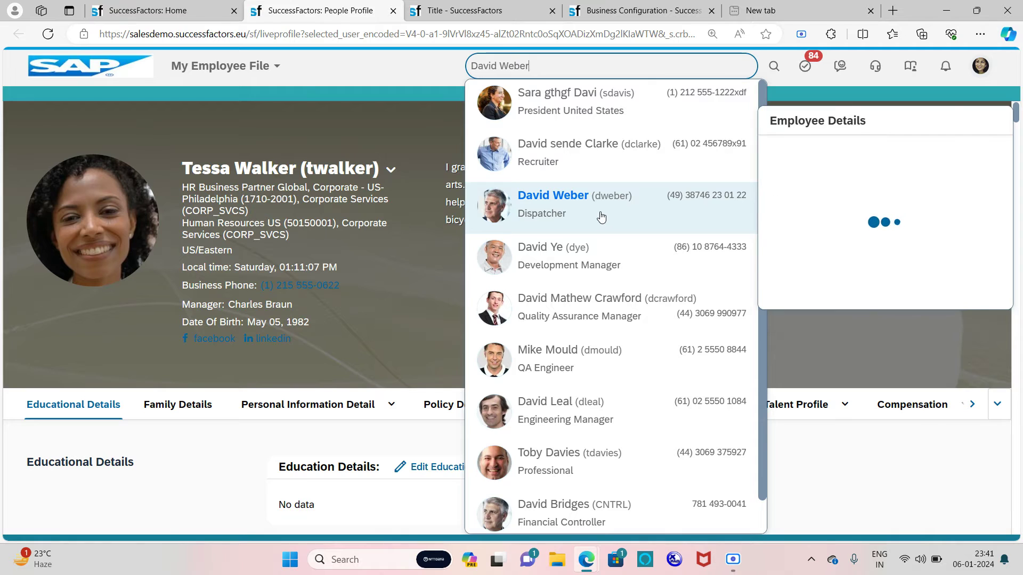
click(570, 205)
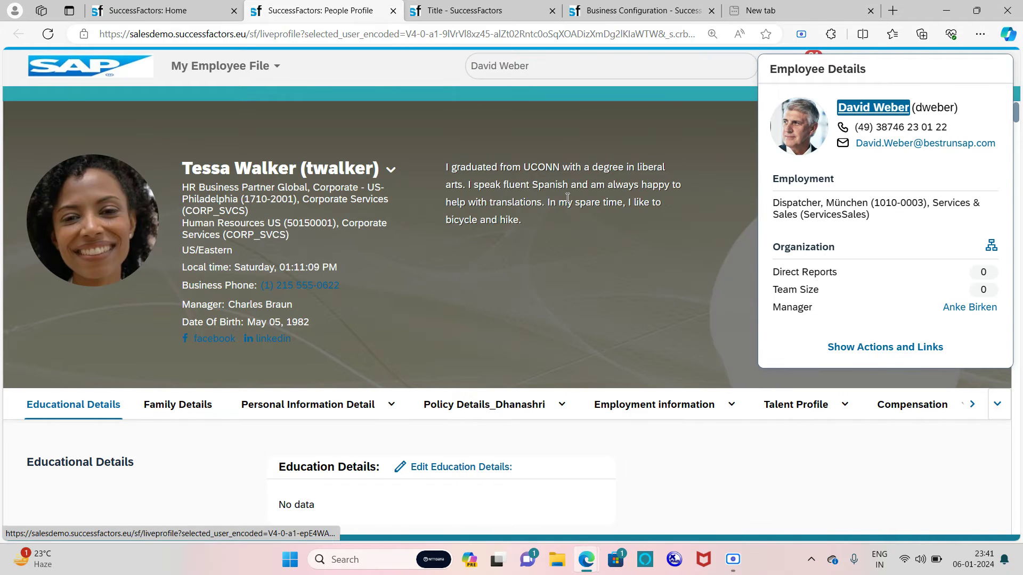
click(872, 107)
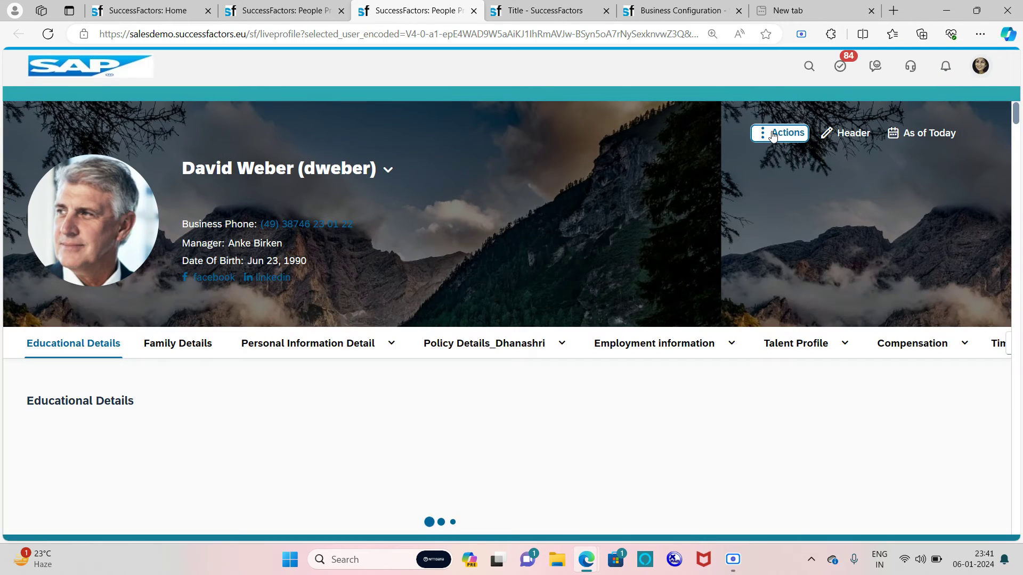
click(773, 135)
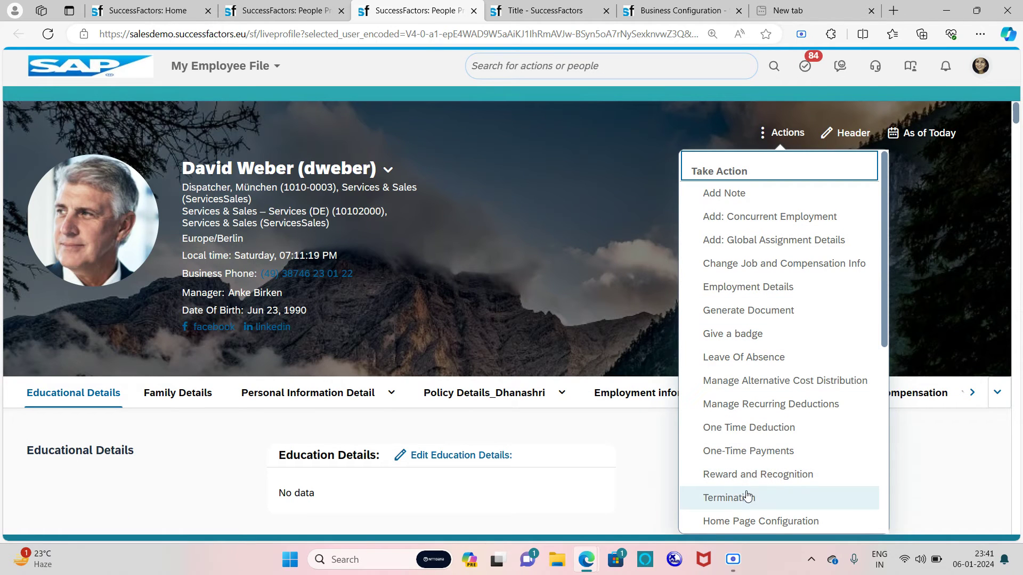
click(747, 496)
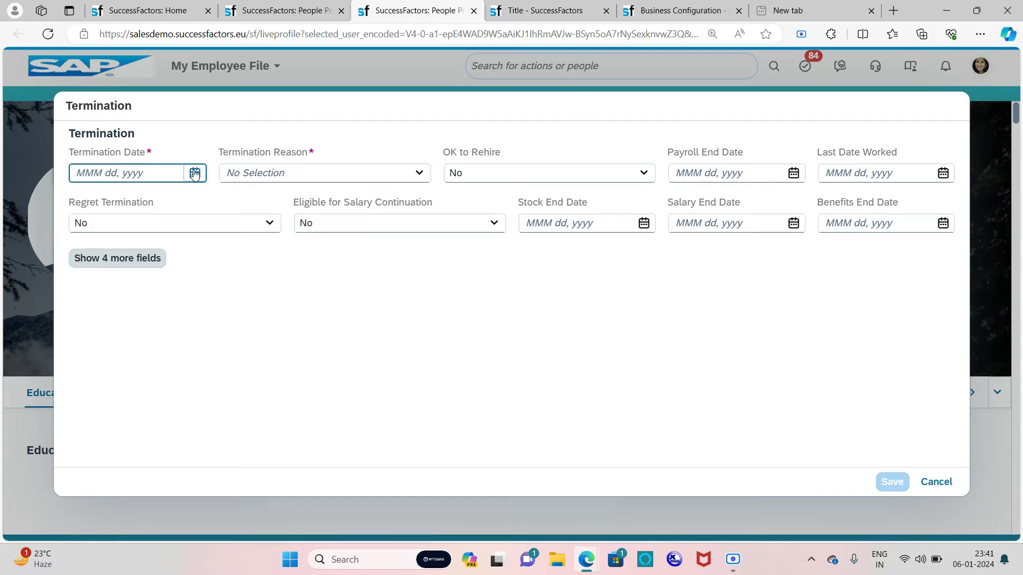
Step: Set termination date Jan 06, 2024 and reason Resignation - No Growth (TERVTERM), then save
click(195, 172)
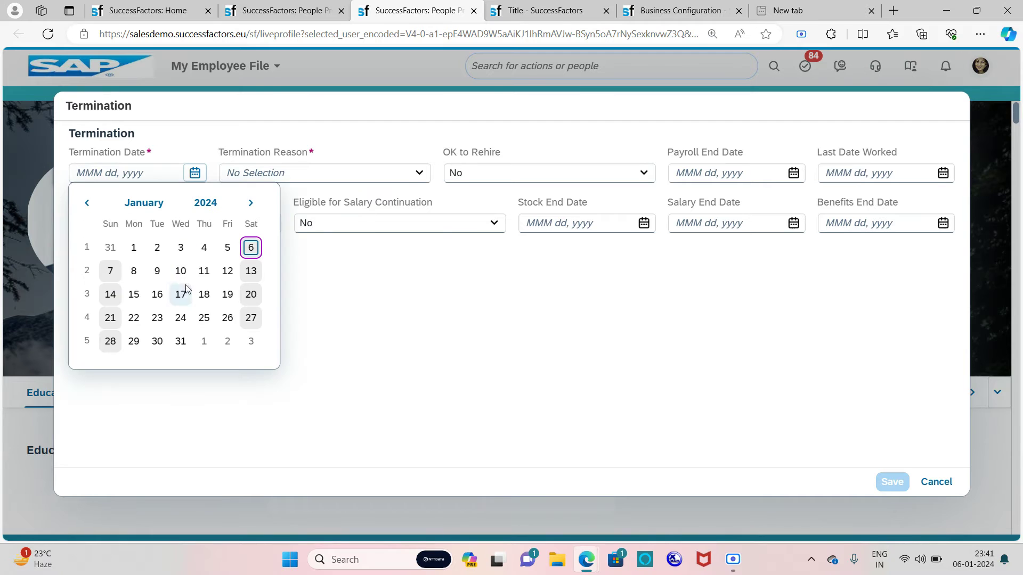
click(251, 247)
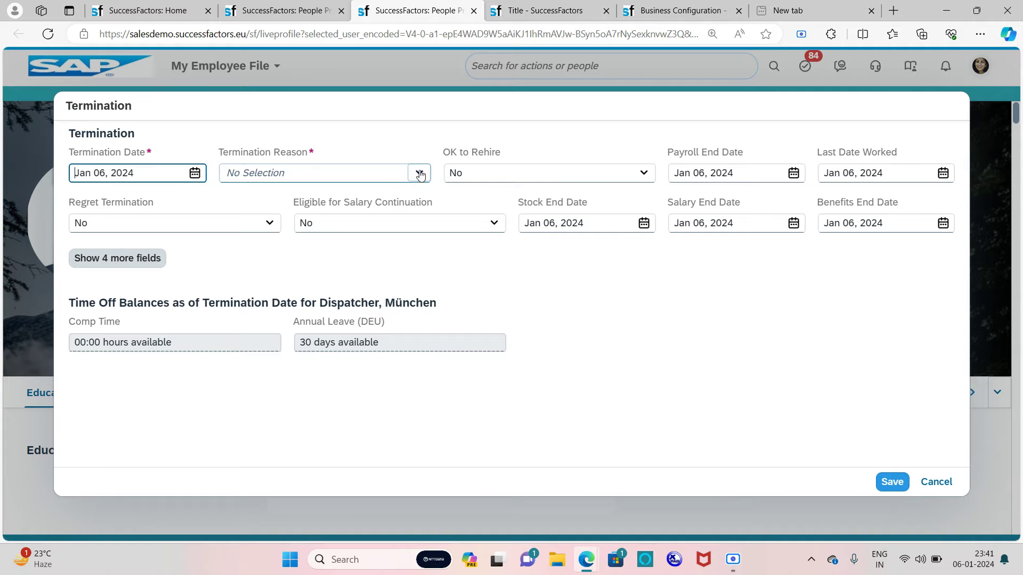
click(419, 173)
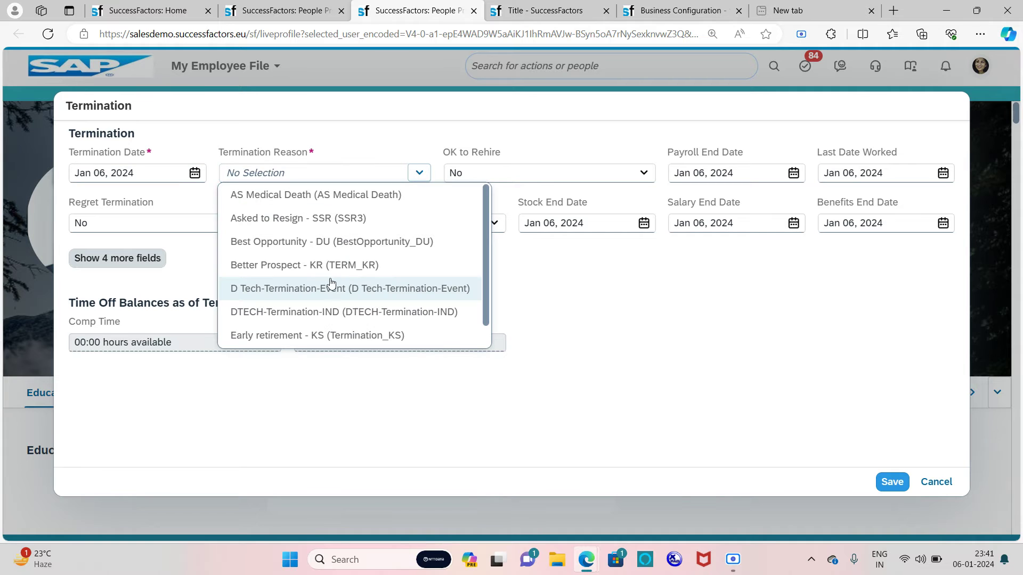
scroll(331, 277, down, 2)
scroll(330, 274, down, 3)
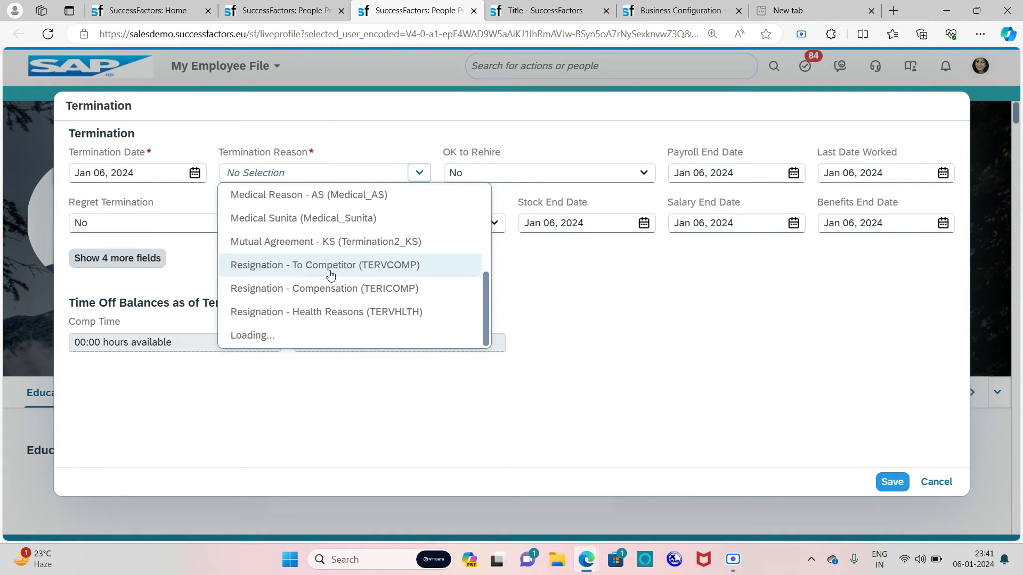
scroll(331, 275, down, 3)
click(380, 215)
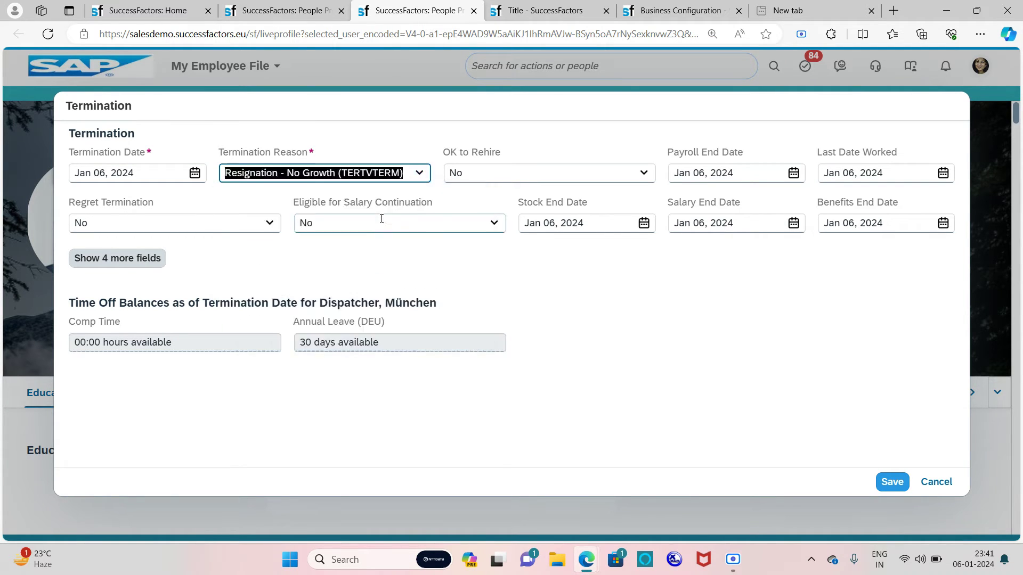
click(885, 490)
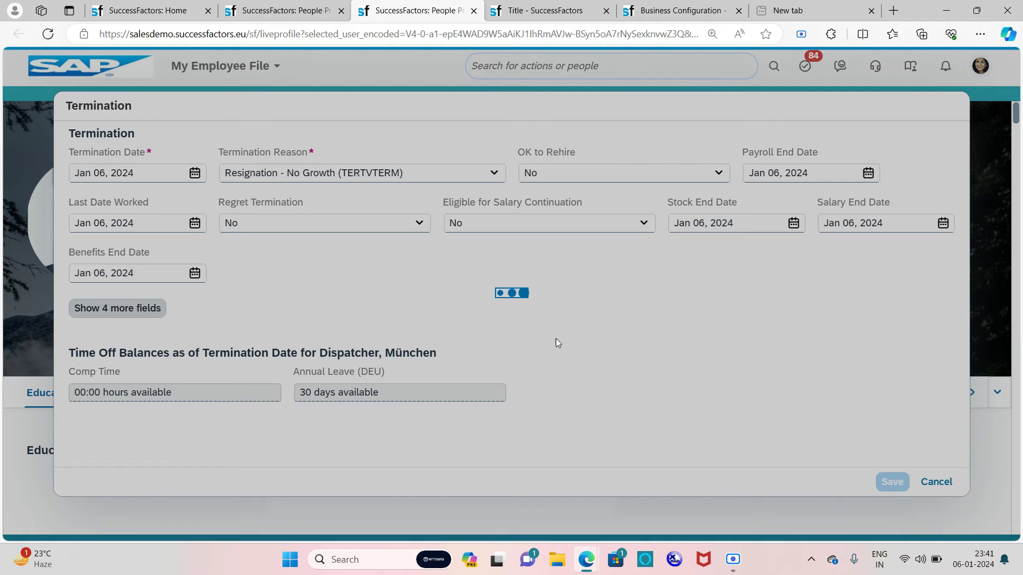
click(383, 328)
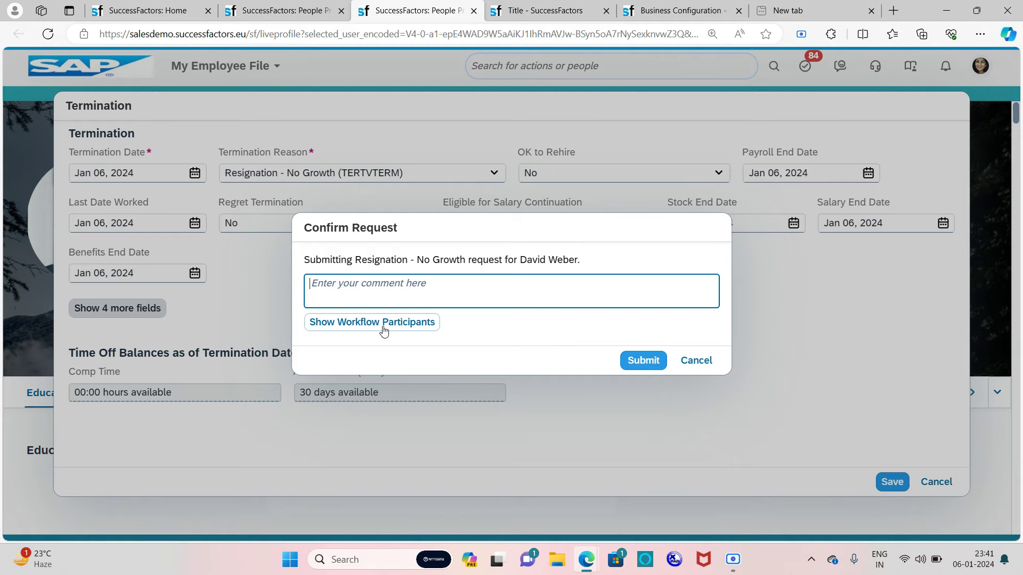
Step: Confirm the approving manager in the workflow participants and submit the termination request
click(383, 328)
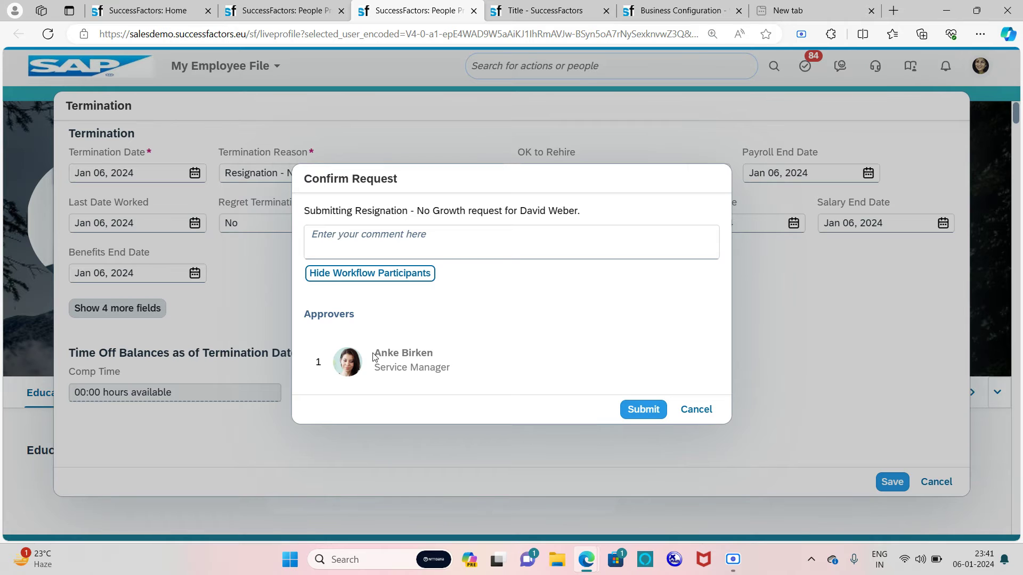
drag(374, 355, 434, 354)
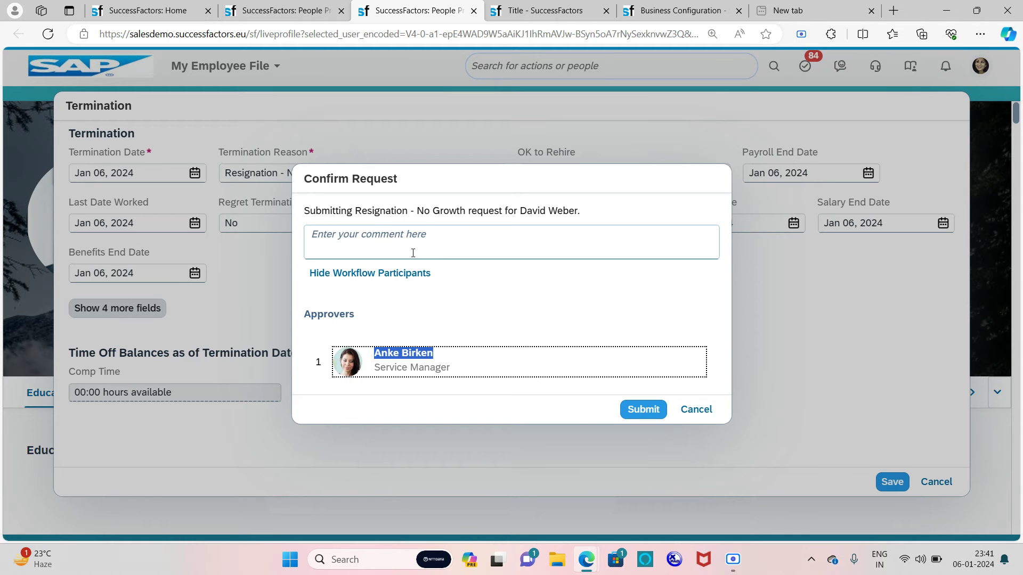
click(639, 414)
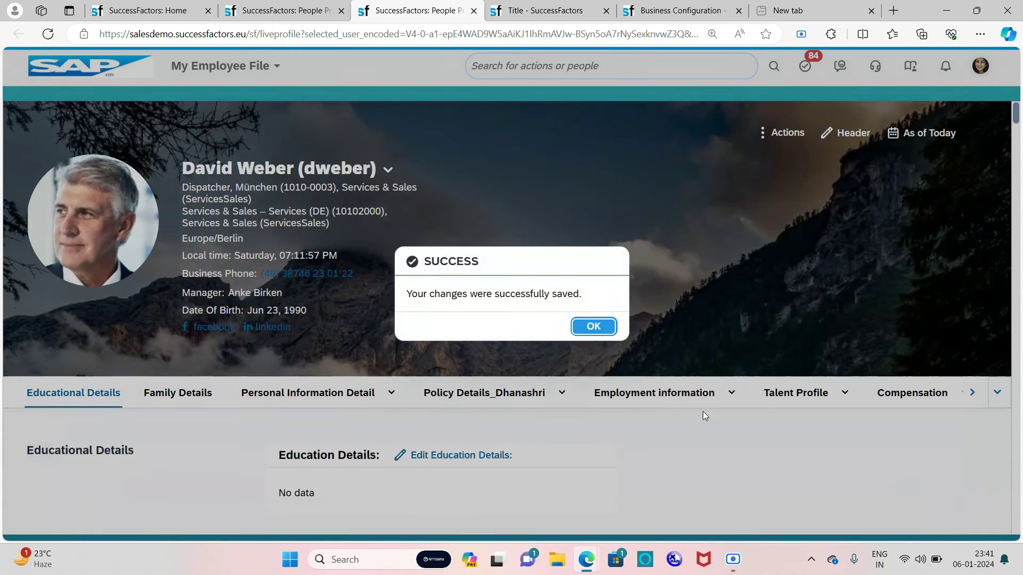
Step: Dismiss the success message and jump to the employee's Job Information section
click(591, 326)
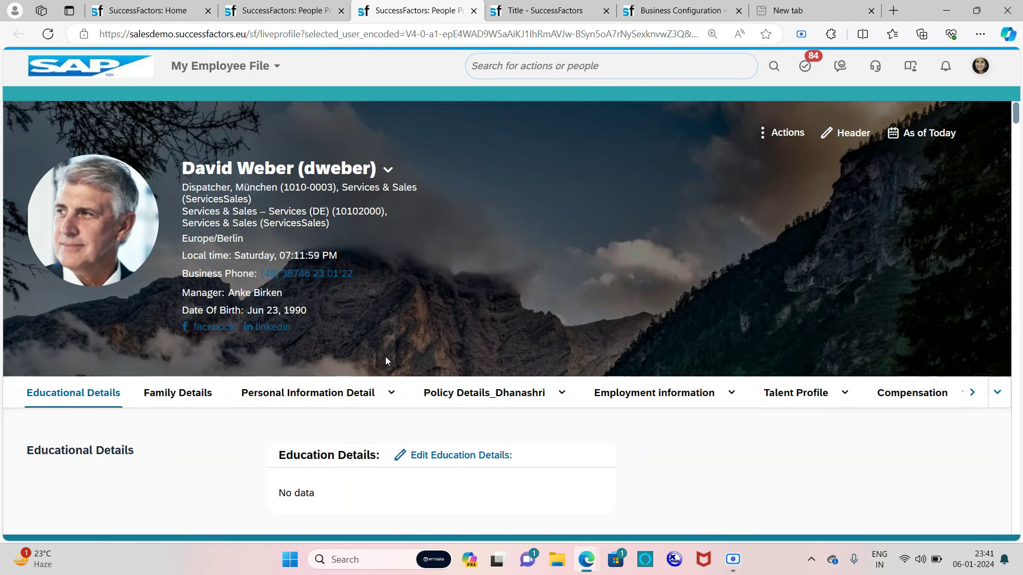
scroll(376, 368, down, 3)
scroll(375, 371, down, 5)
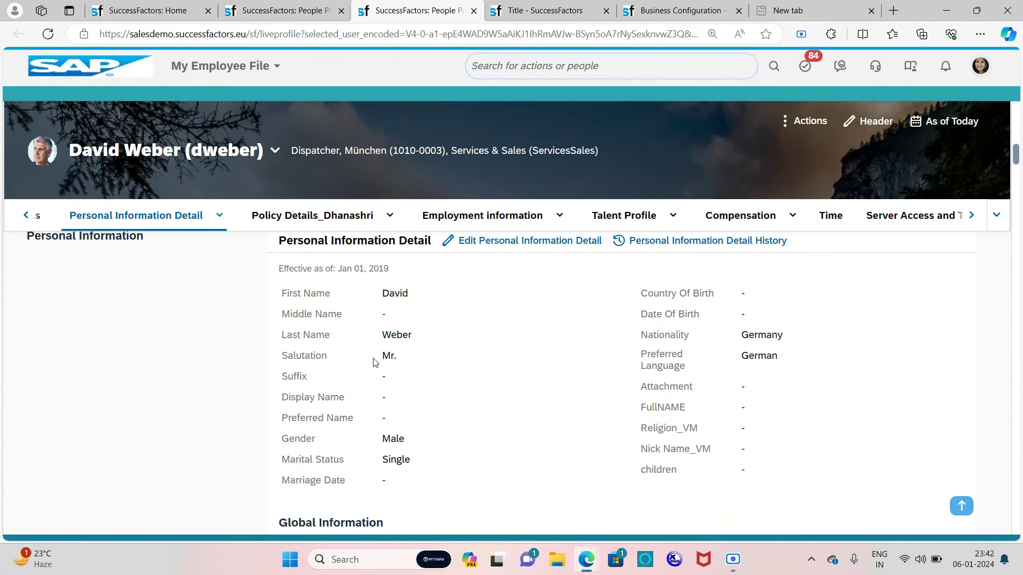
scroll(375, 360, down, 5)
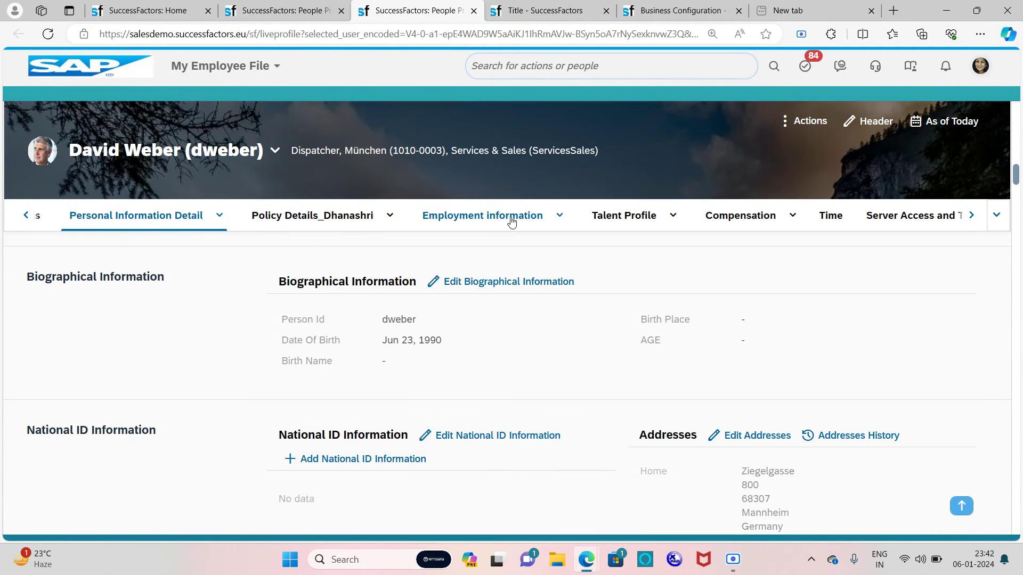
click(559, 215)
click(469, 265)
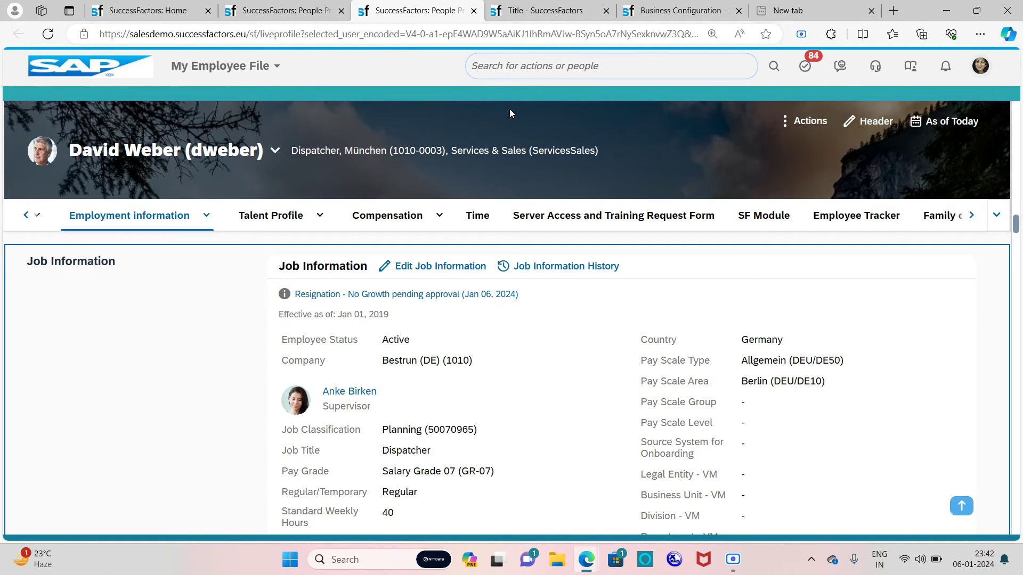
Step: Review the termination workflow's approval steps, then return to the employee's profile
click(551, 16)
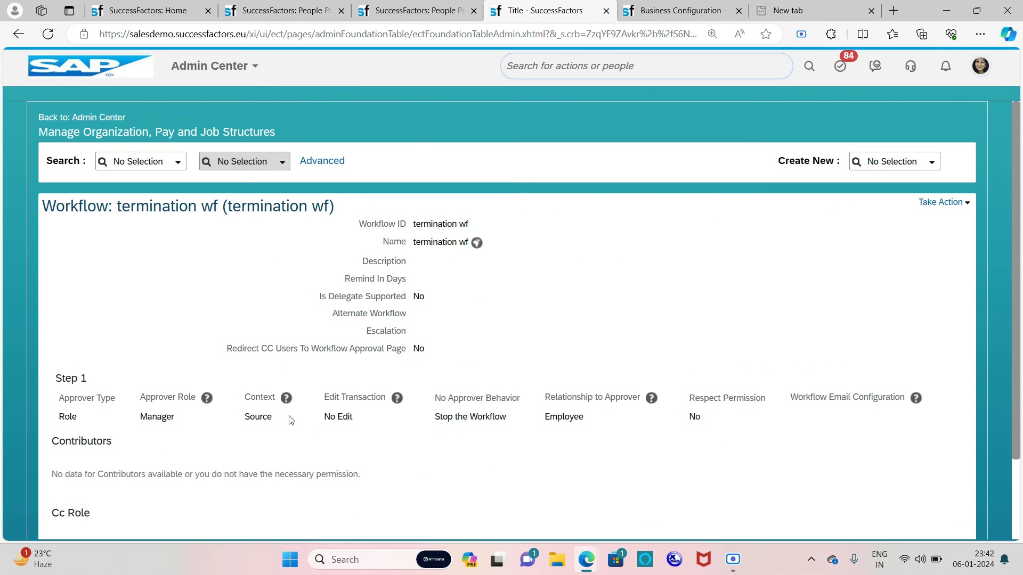
click(421, 9)
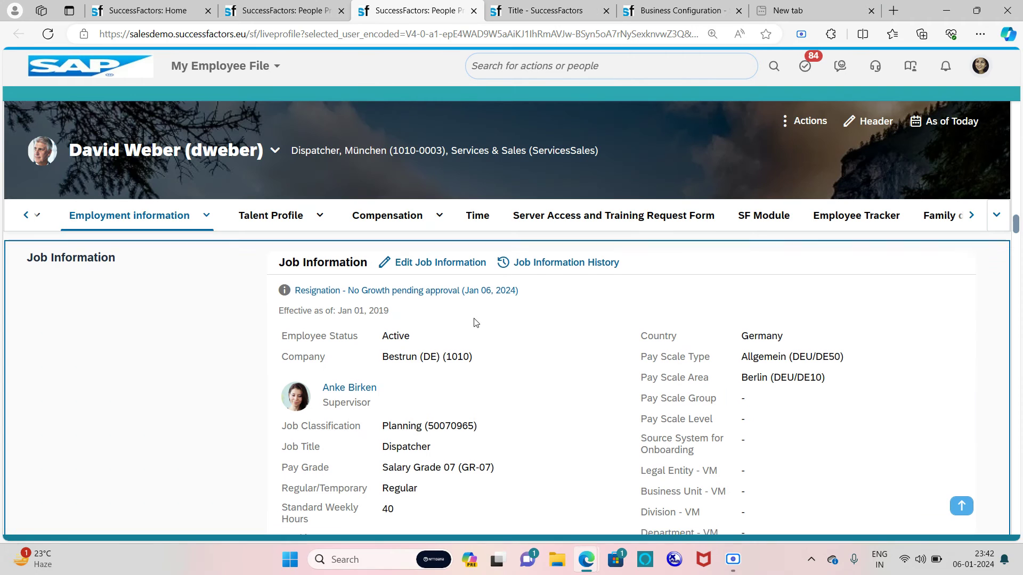
scroll(385, 334, down, 4)
scroll(345, 343, up, 1)
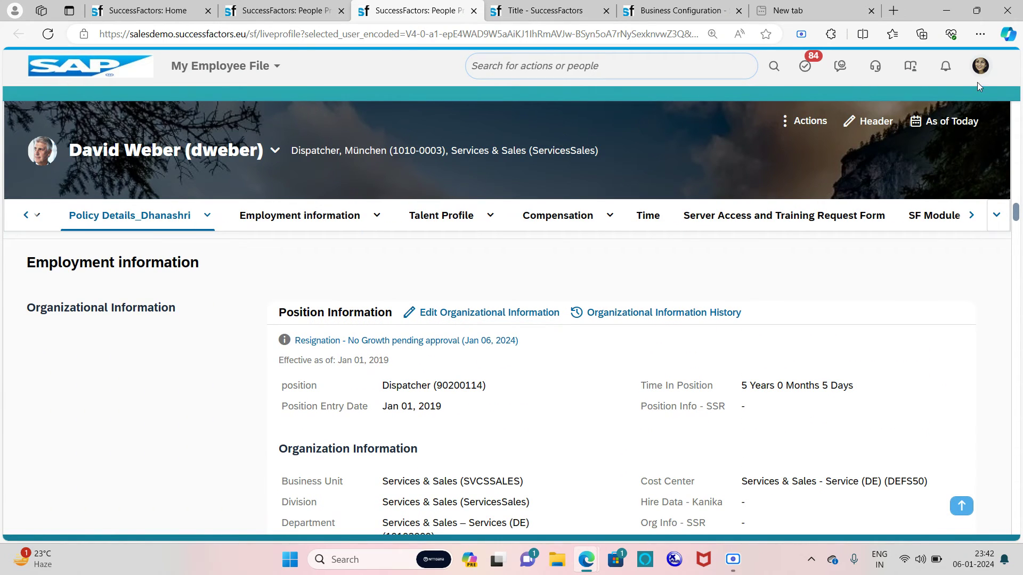
Step: Use Proxy Now to act as the approving manager, selected by name from the suggestions
click(979, 66)
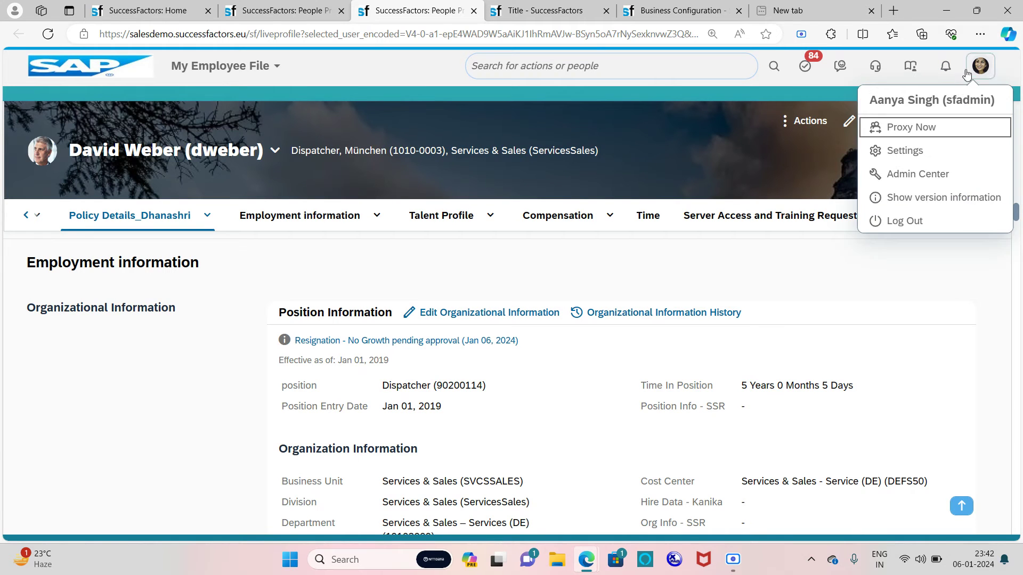
click(929, 135)
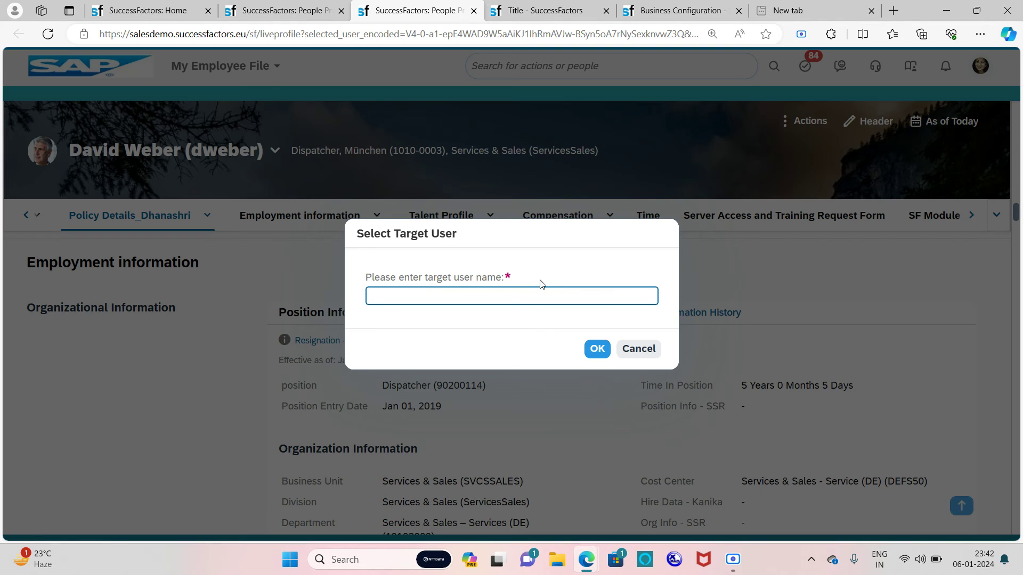
text(anke birken)
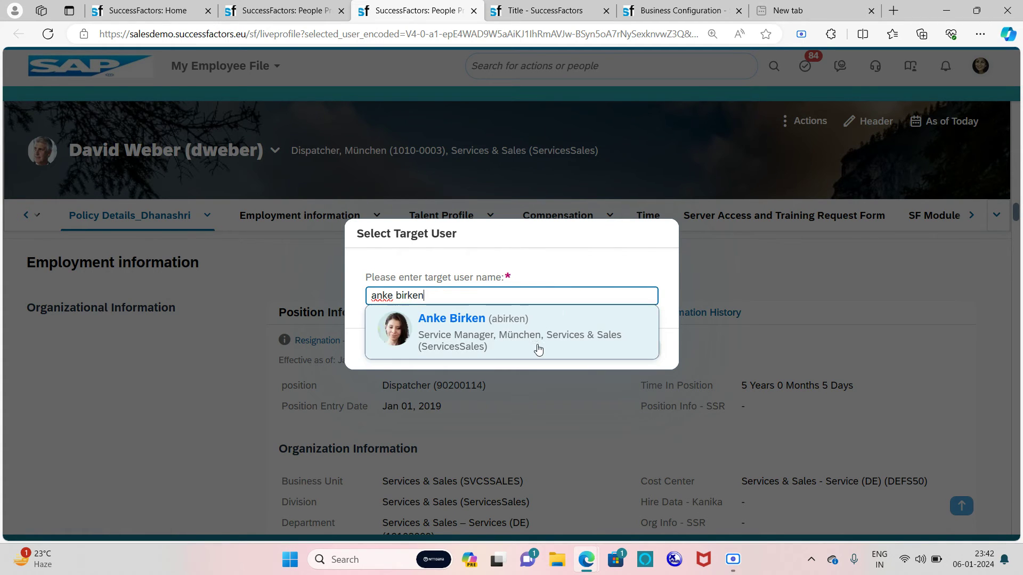
click(529, 336)
click(590, 355)
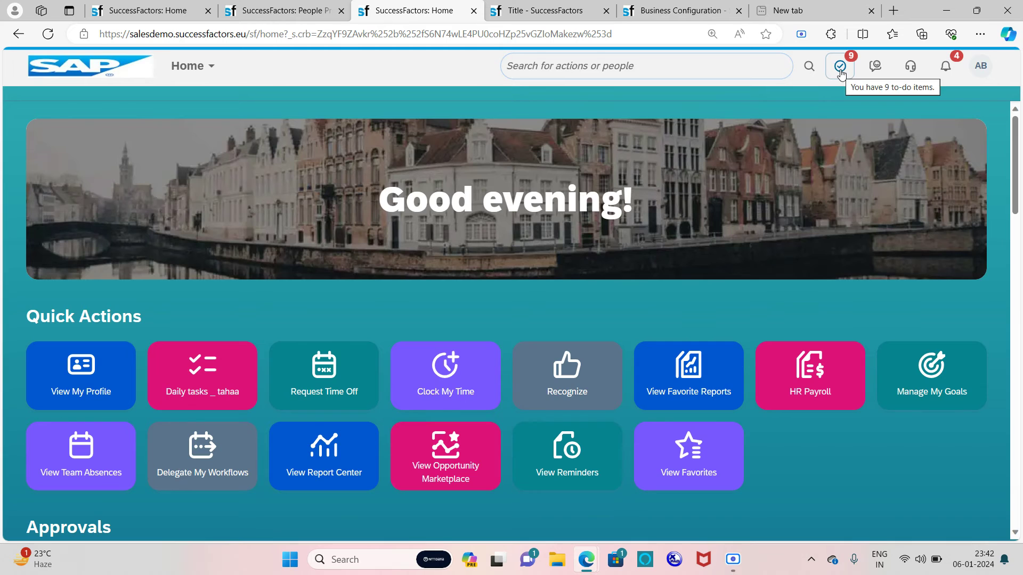
Step: From the manager's pending approvals, open Workflow Details of the Resignation - No Growth request
click(840, 65)
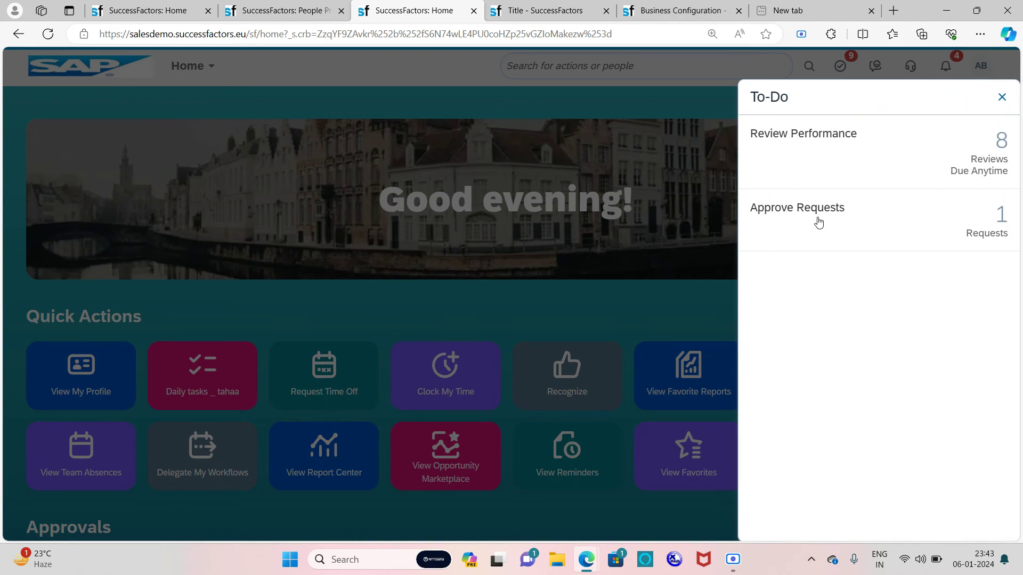
click(833, 243)
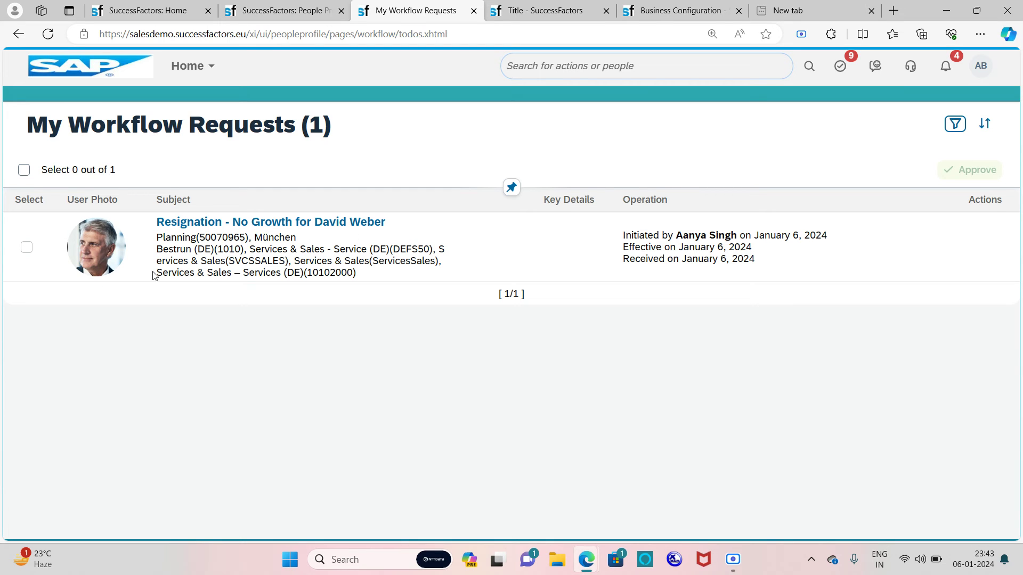
click(30, 248)
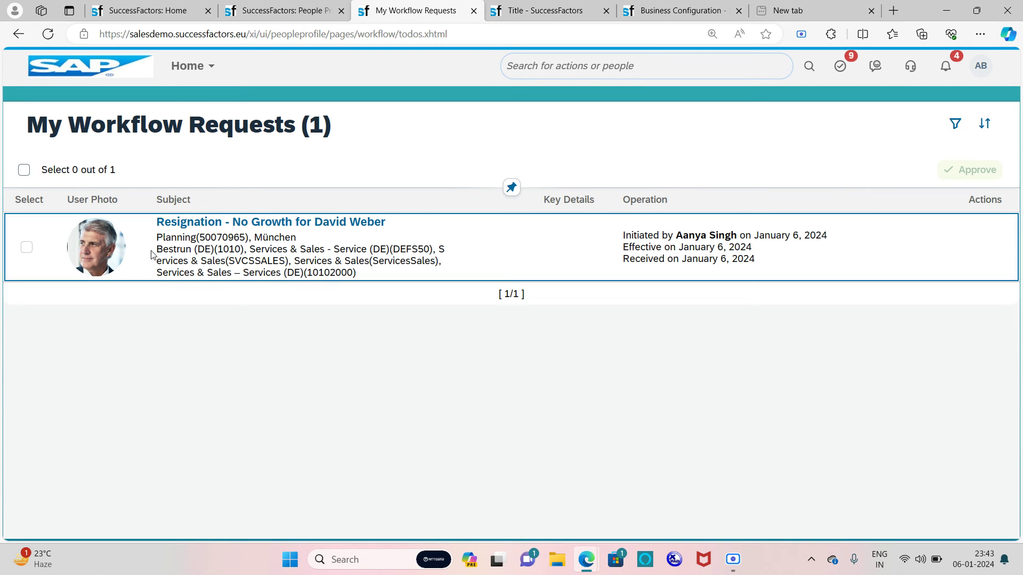
click(24, 170)
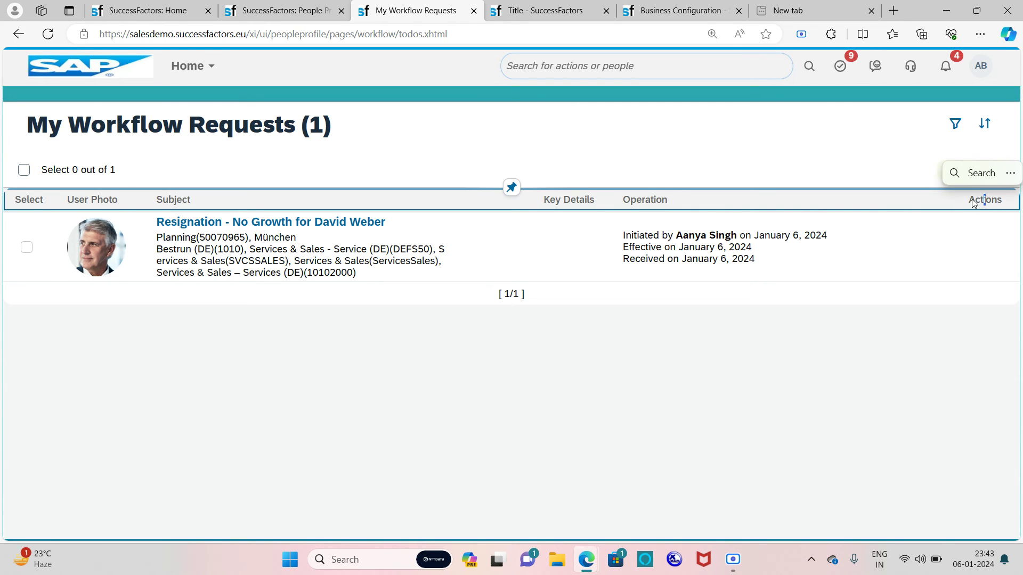
click(784, 248)
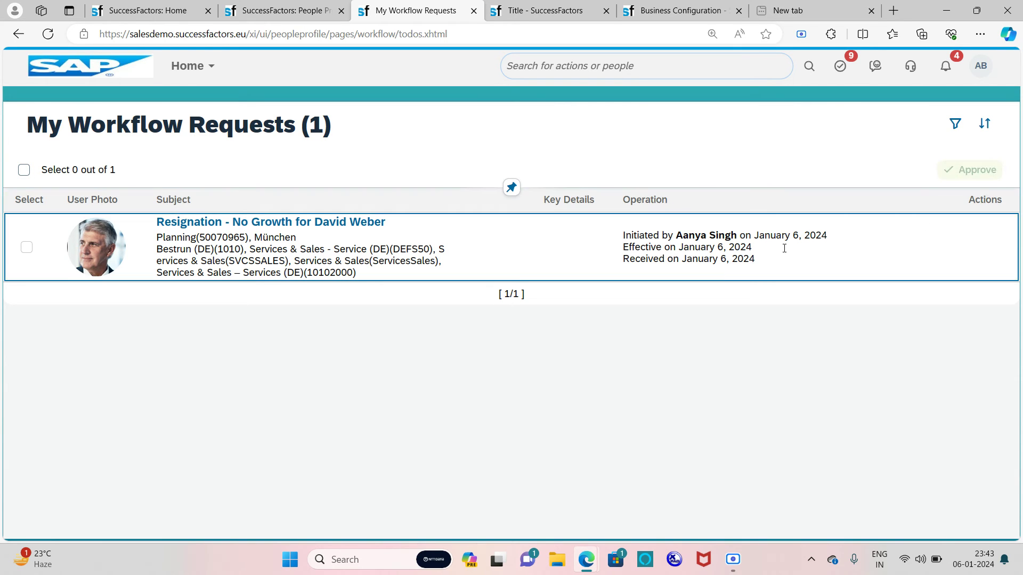
click(23, 170)
click(198, 222)
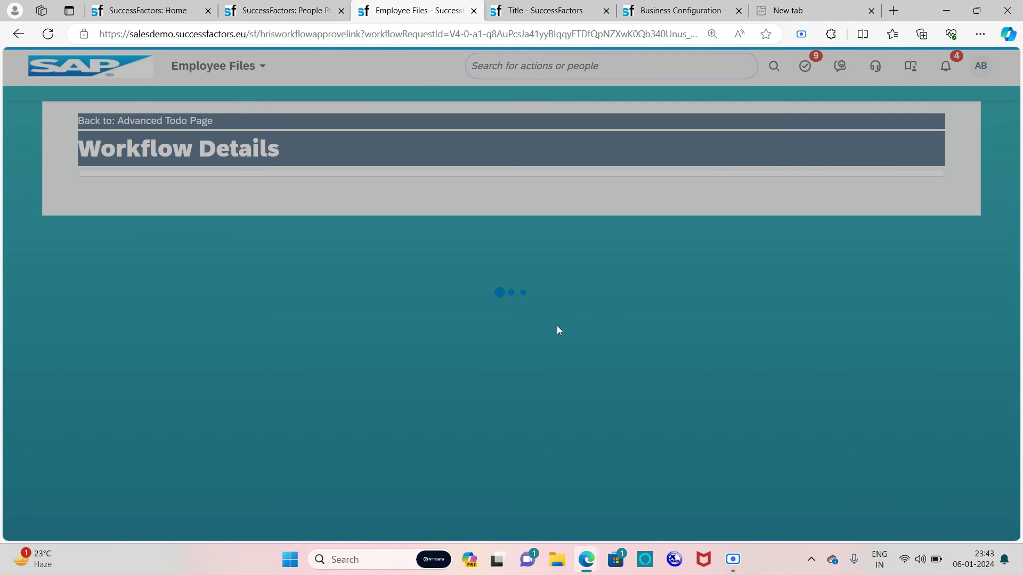
Step: Approve the Resignation - No Growth request and acknowledge the saved-changes confirmation
scroll(559, 333, down, 10)
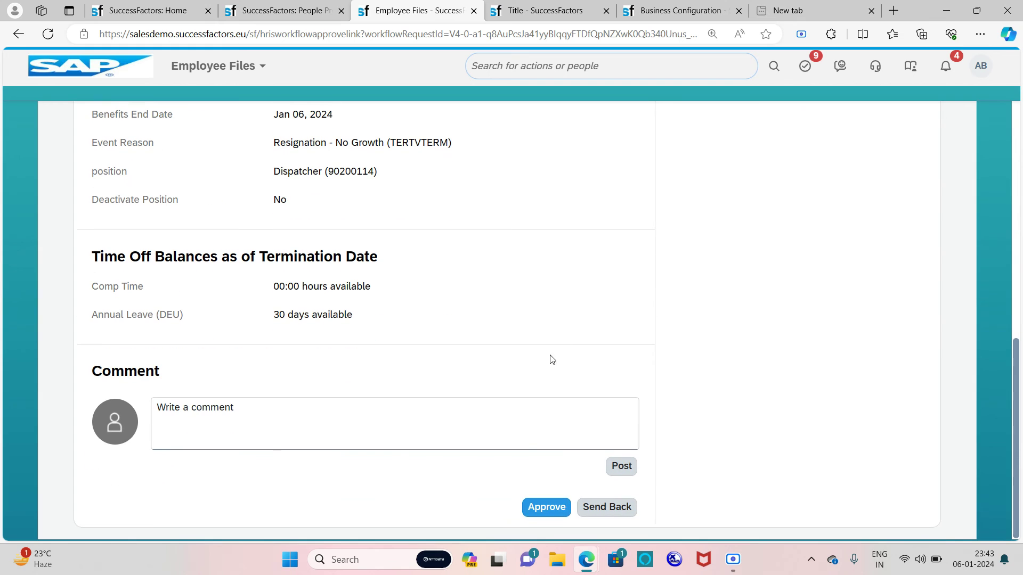
click(545, 509)
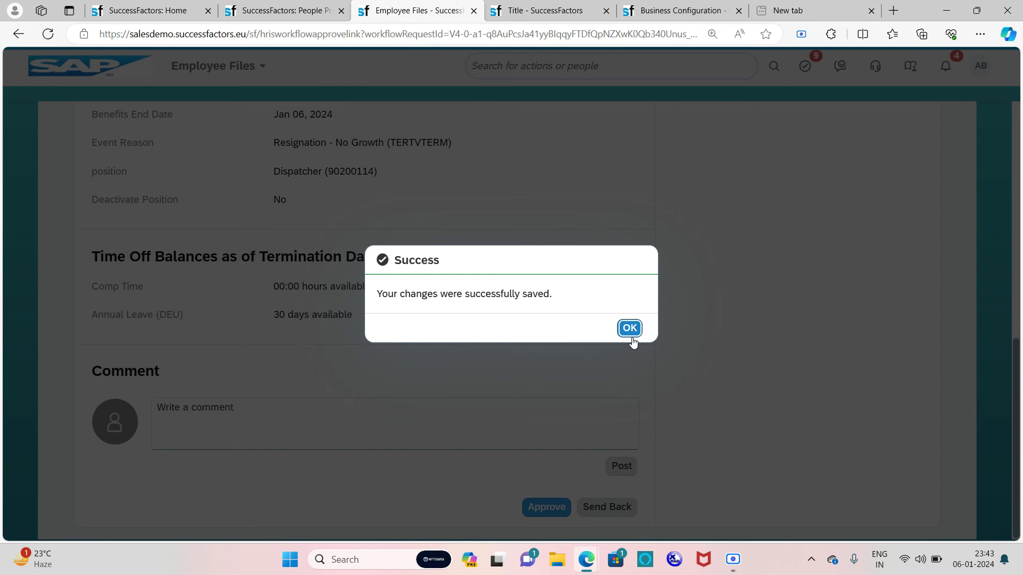
click(629, 331)
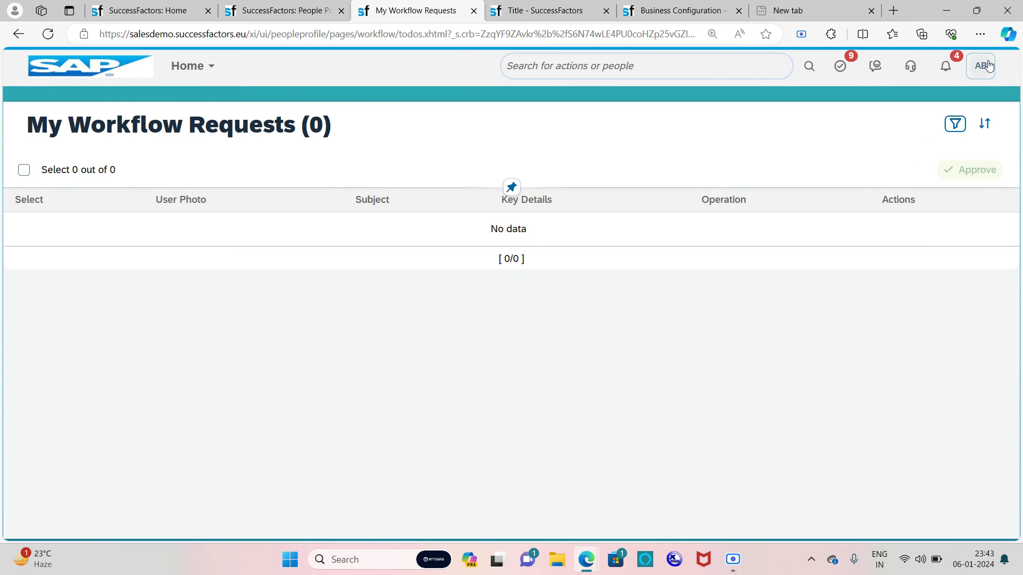
click(982, 64)
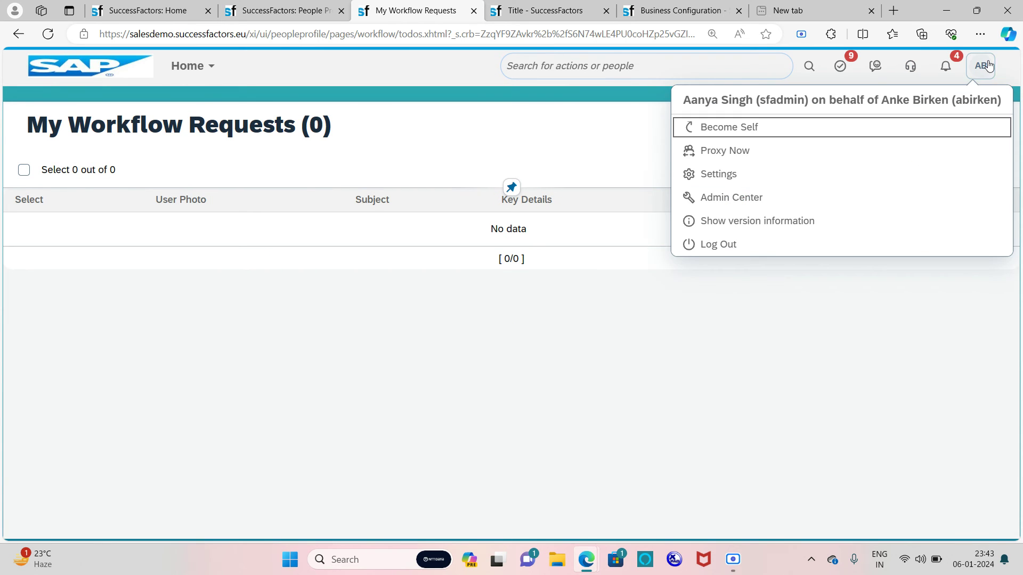
Step: Become Self, search for the resigning employee by first name, and open his full profile
click(806, 133)
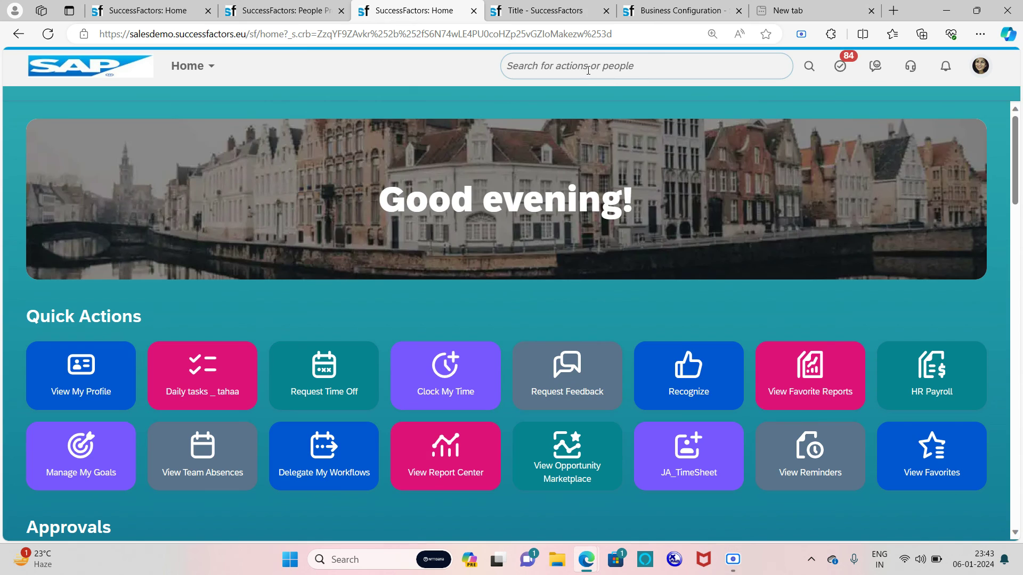
click(589, 69)
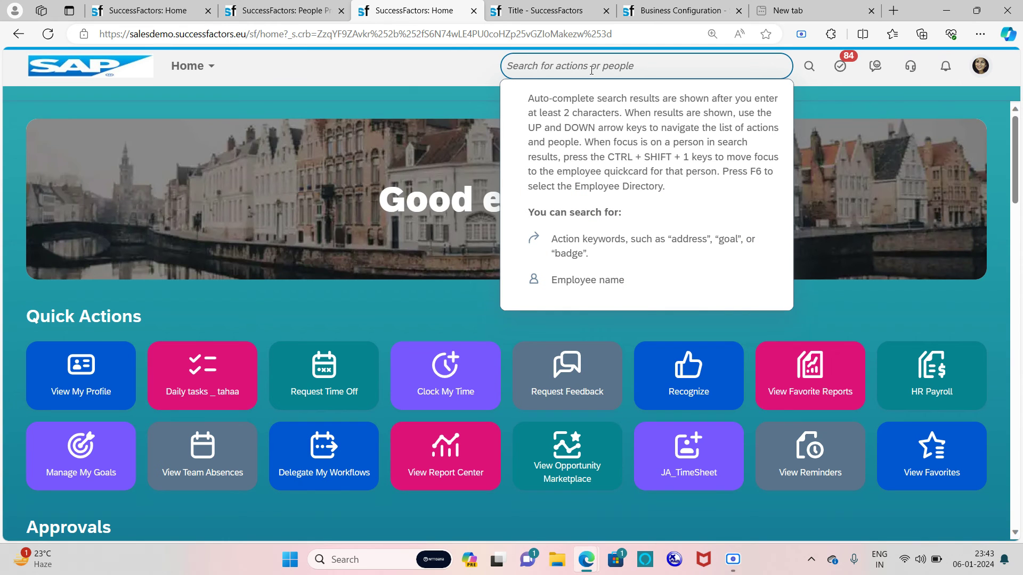
text(davi)
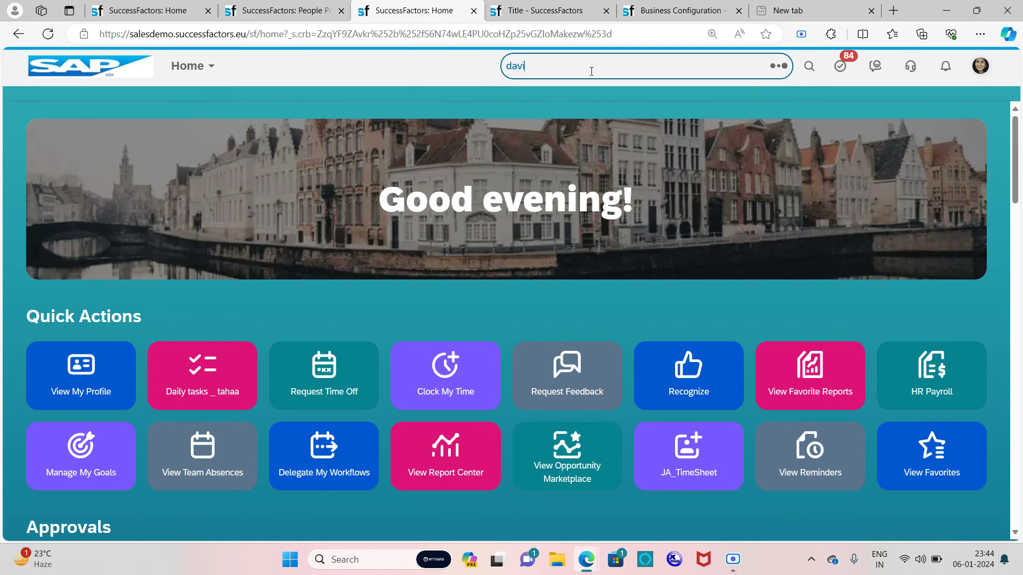
text(d)
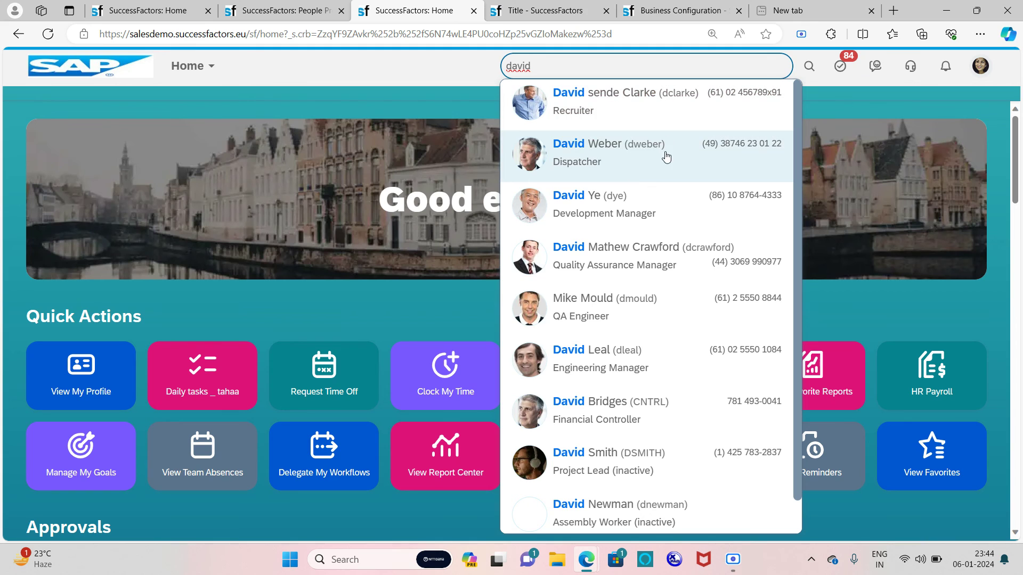
mouse_move(621, 155)
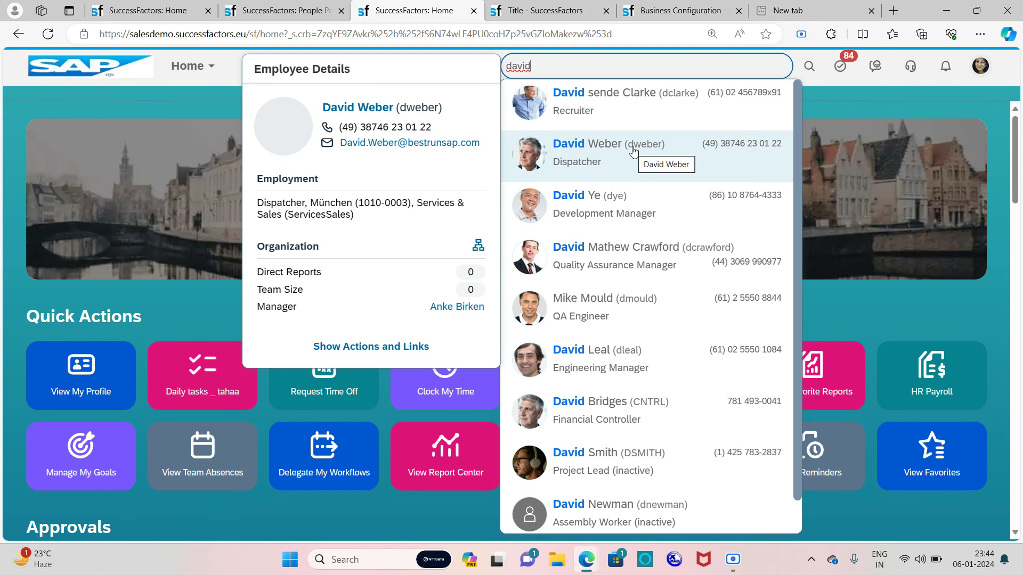
click(626, 149)
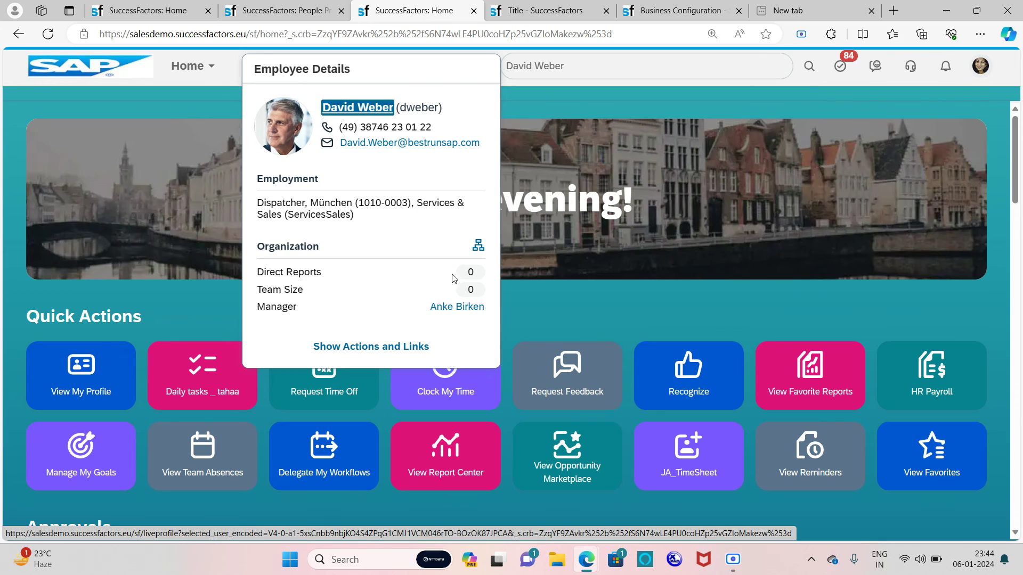
click(375, 108)
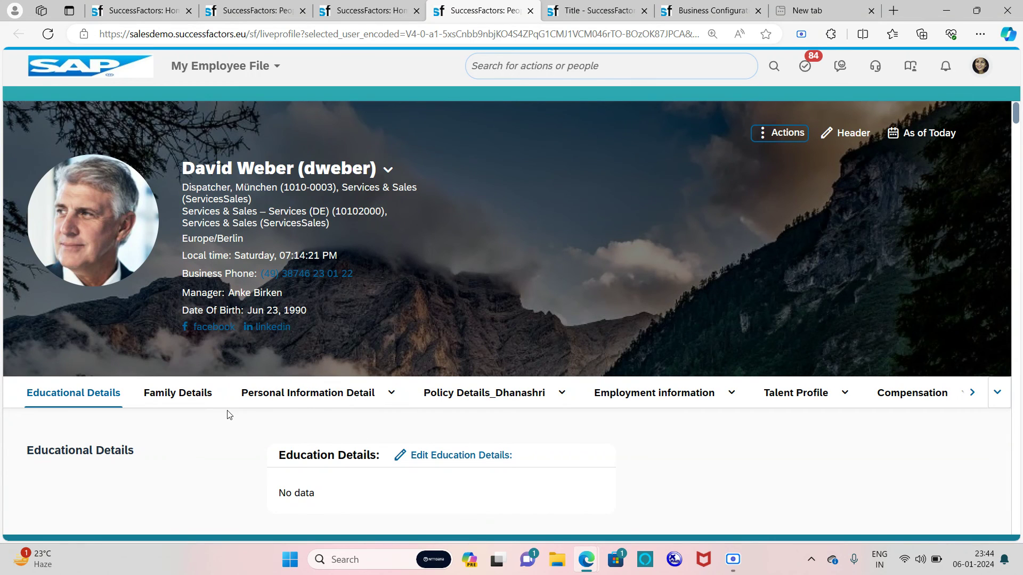
Step: In Job Information, open the change history for the Jan 07, 2024 change
click(734, 395)
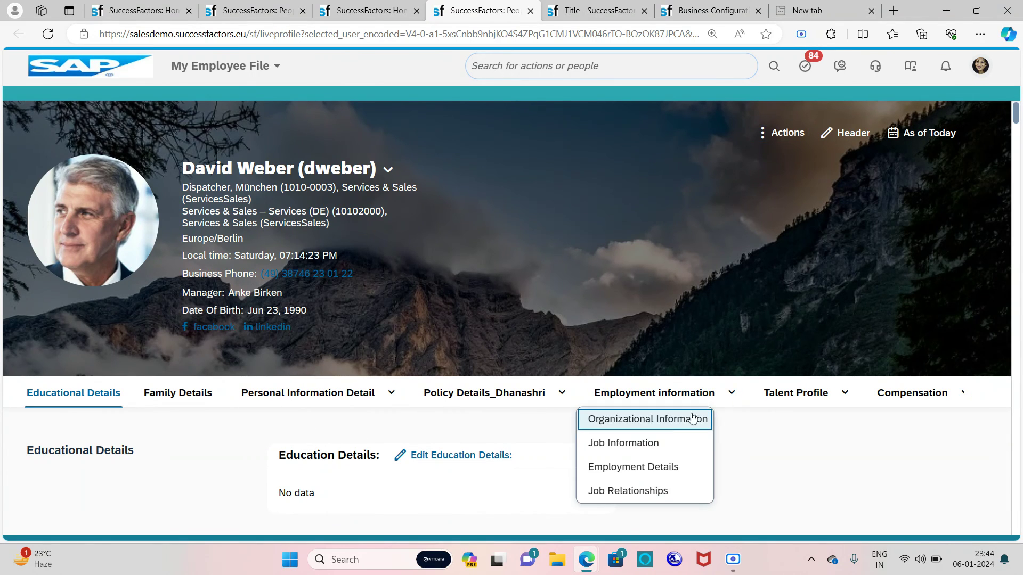
click(646, 441)
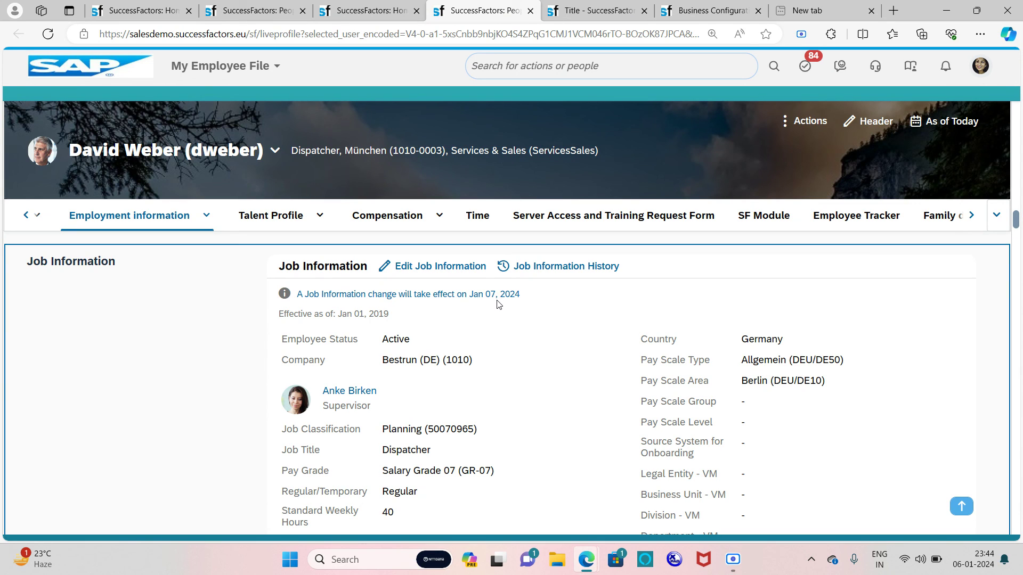
click(490, 294)
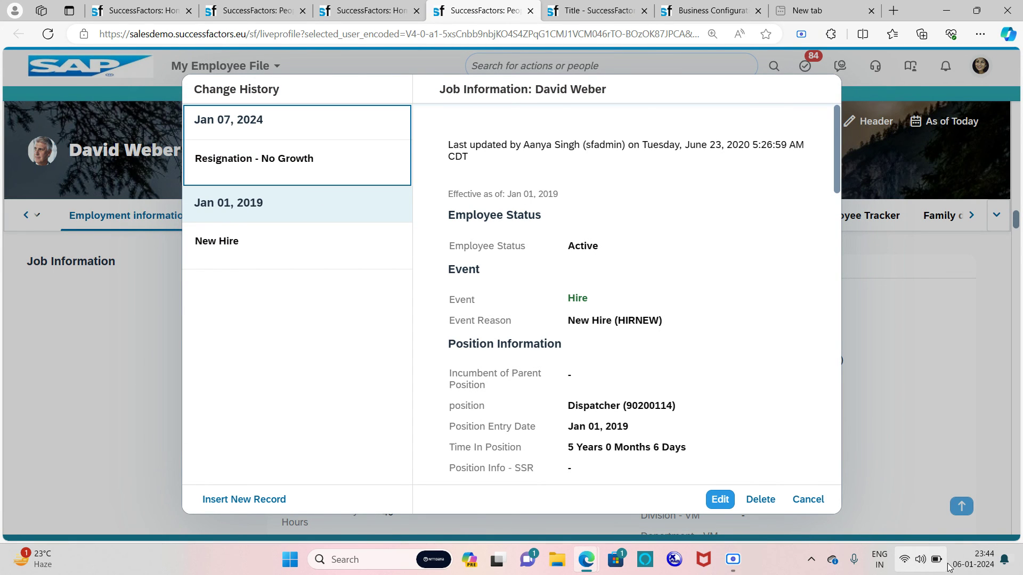
Step: Review the Jan 07, 2024 record's Terminated status and Resignation - No Growth reason, then cancel
mouse_move(961, 566)
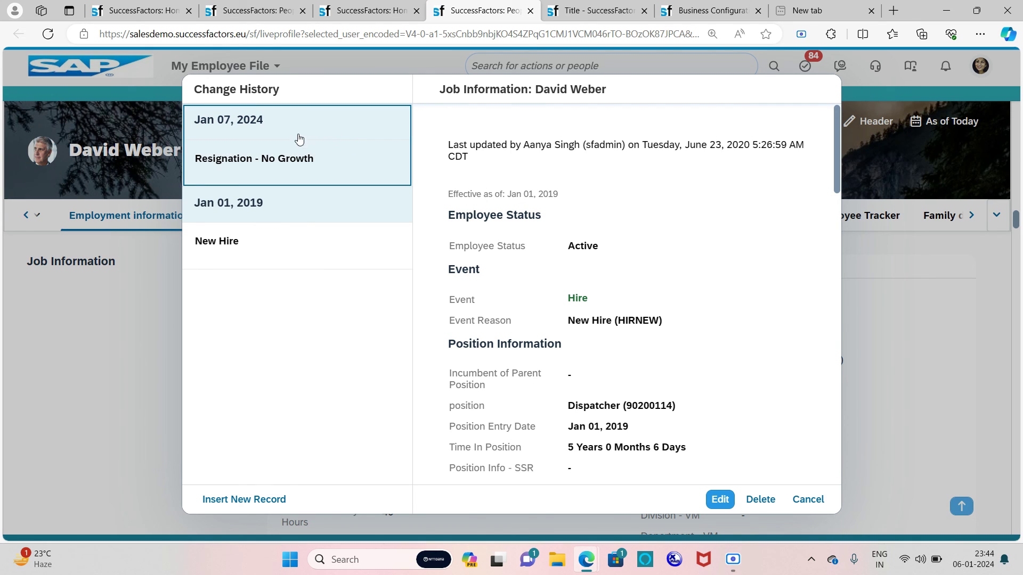
click(318, 138)
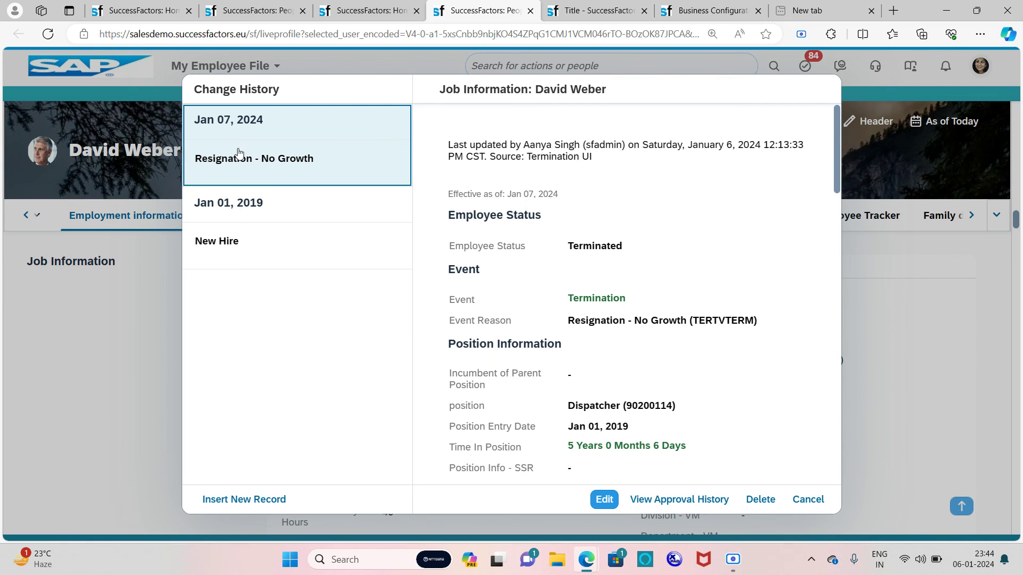
click(299, 144)
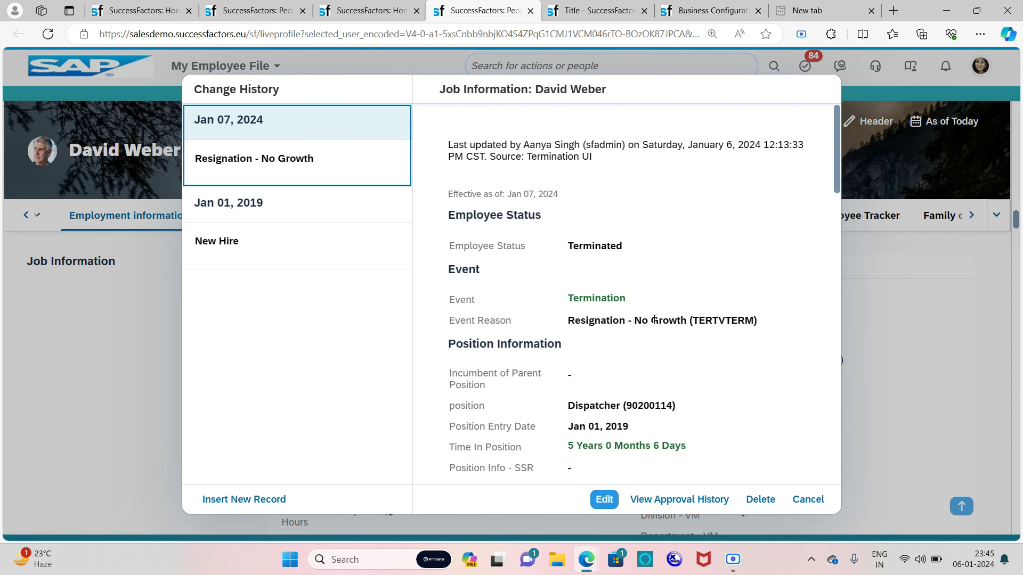
scroll(611, 277, down, 2)
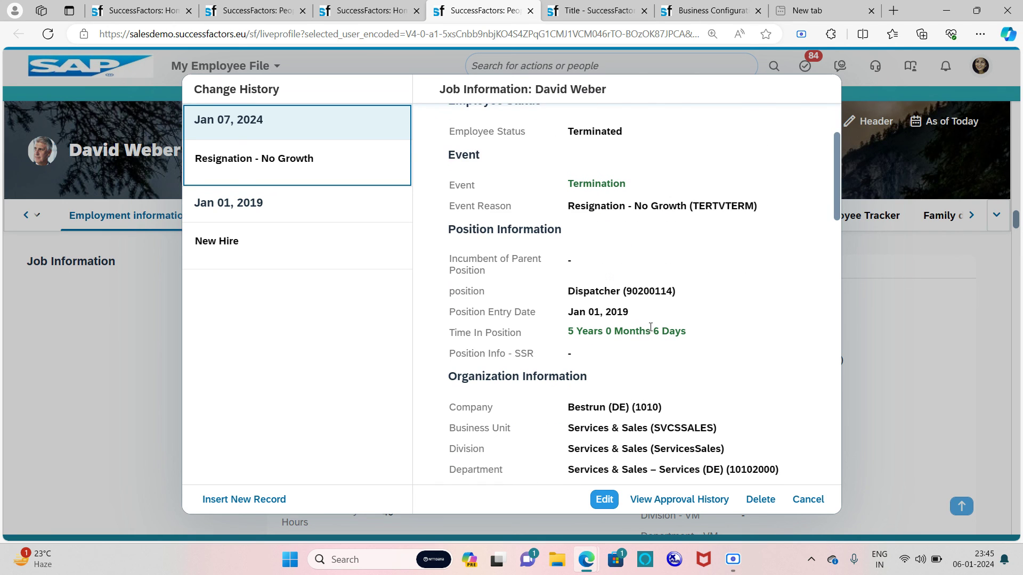
scroll(651, 326, down, 1)
scroll(650, 321, up, 3)
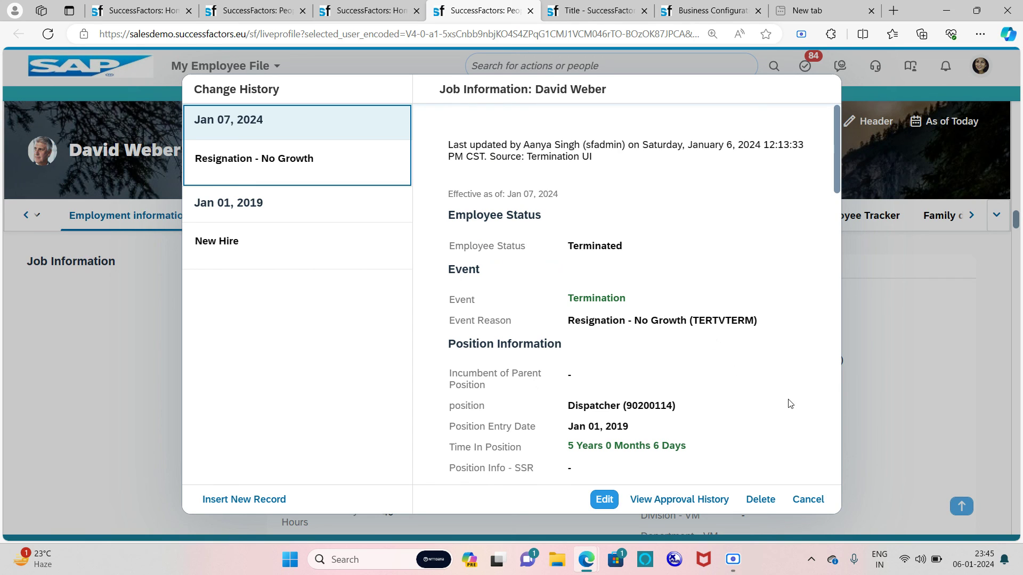
click(808, 499)
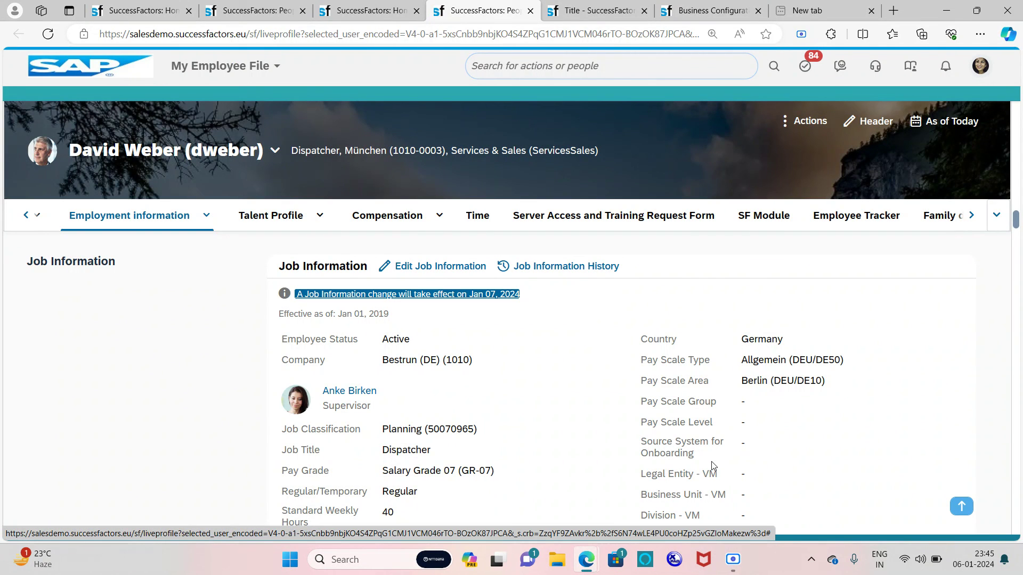
mouse_move(733, 560)
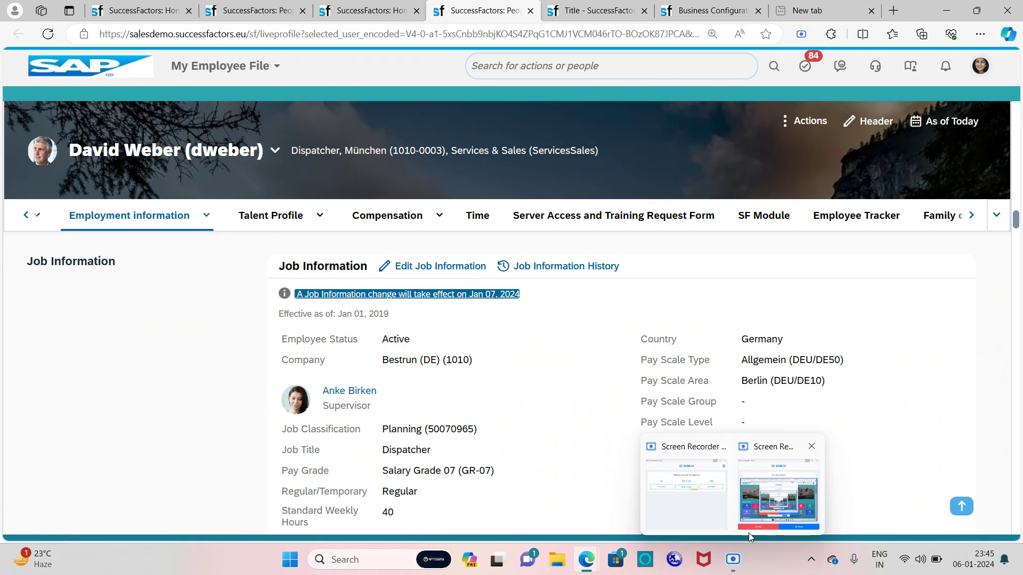